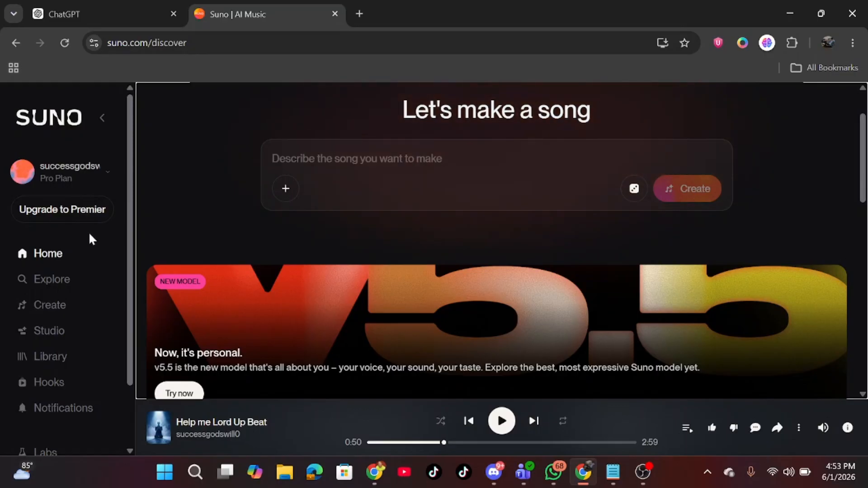
Step: View the Studio workspace's Premier Plan offer and dismiss it
{"action": "left_click", "coordinate": [55, 332]}
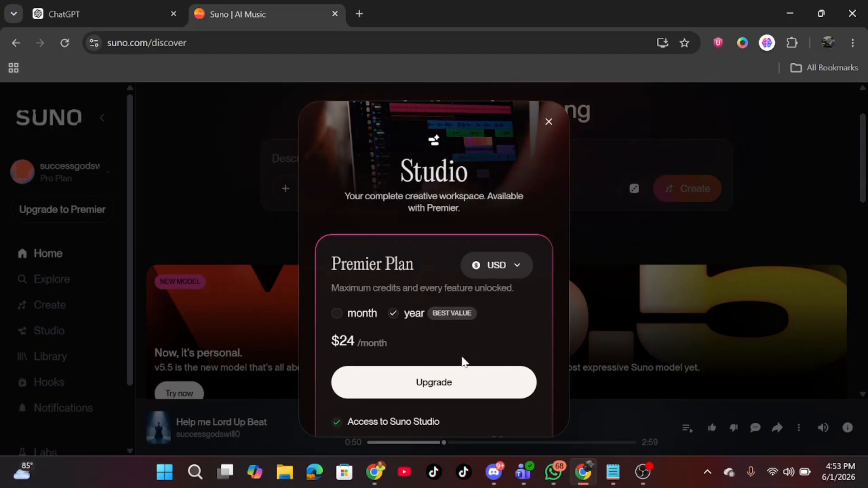
{"action": "left_click", "coordinate": [549, 123]}
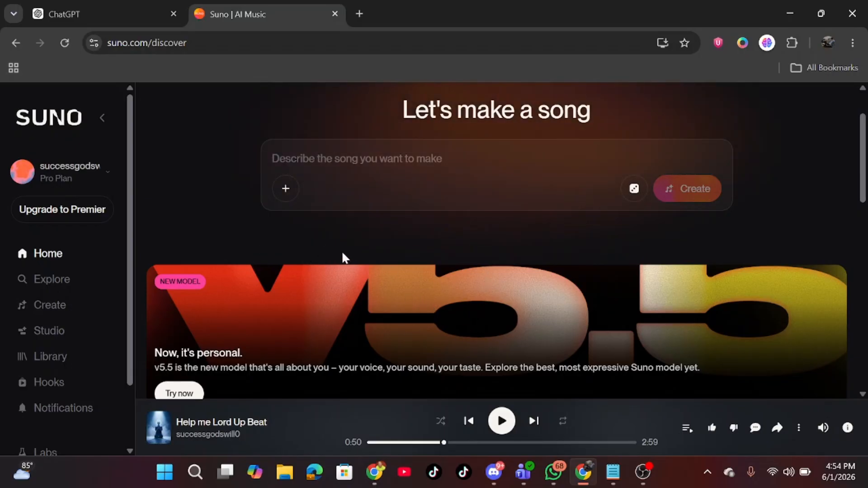
Step: Browse the Explore page's song collections, including Staff Picks, Best of v5.5, Best Of and Trending: Text to Song
{"action": "left_click", "coordinate": [45, 280]}
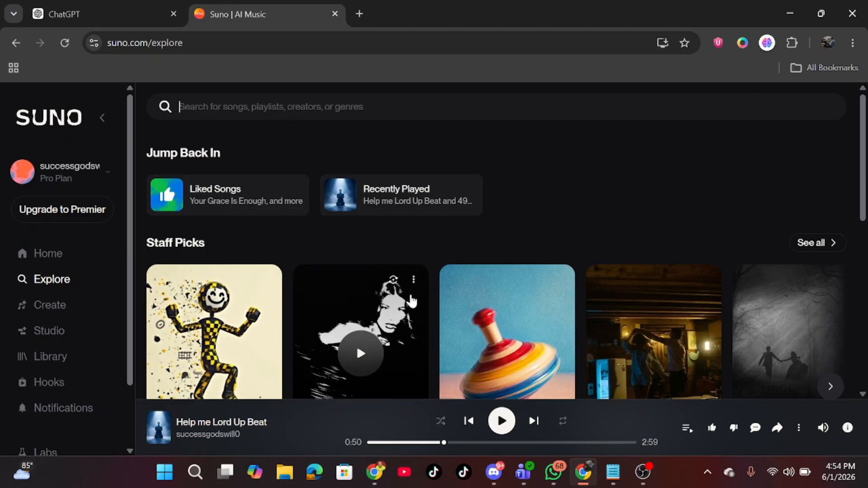
{"action": "scroll", "coordinate": [409, 298], "scroll_direction": "down", "scroll_amount": 4}
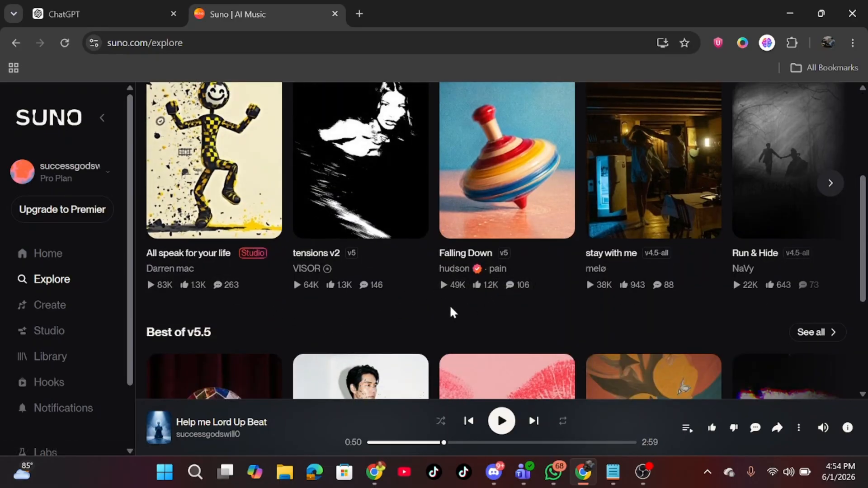
{"action": "scroll", "coordinate": [449, 304], "scroll_direction": "down", "scroll_amount": 4}
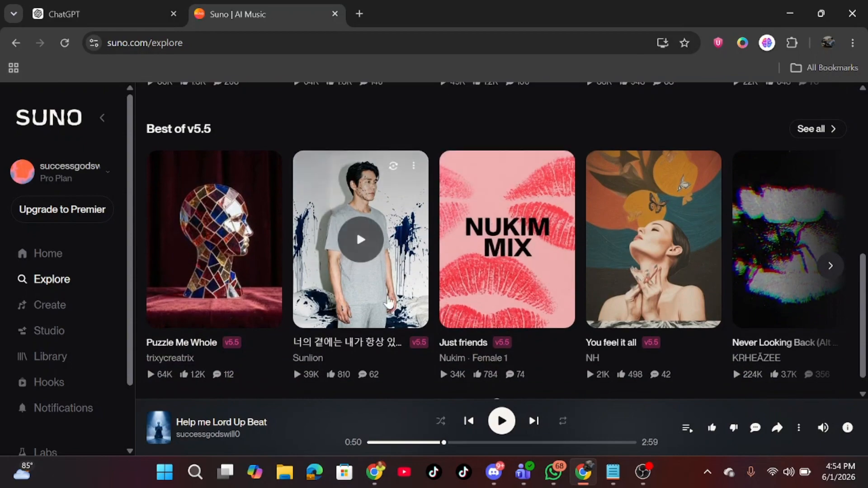
{"action": "scroll", "coordinate": [285, 285], "scroll_direction": "down", "scroll_amount": 3}
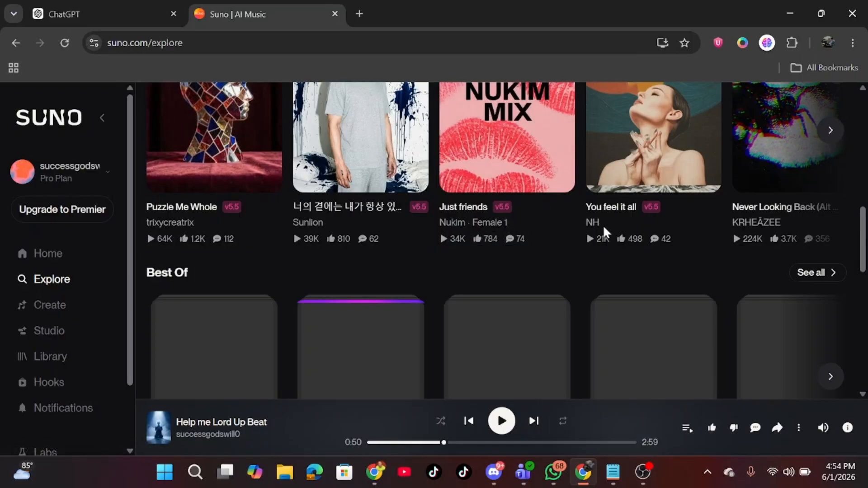
{"action": "scroll", "coordinate": [487, 270], "scroll_direction": "down", "scroll_amount": 3}
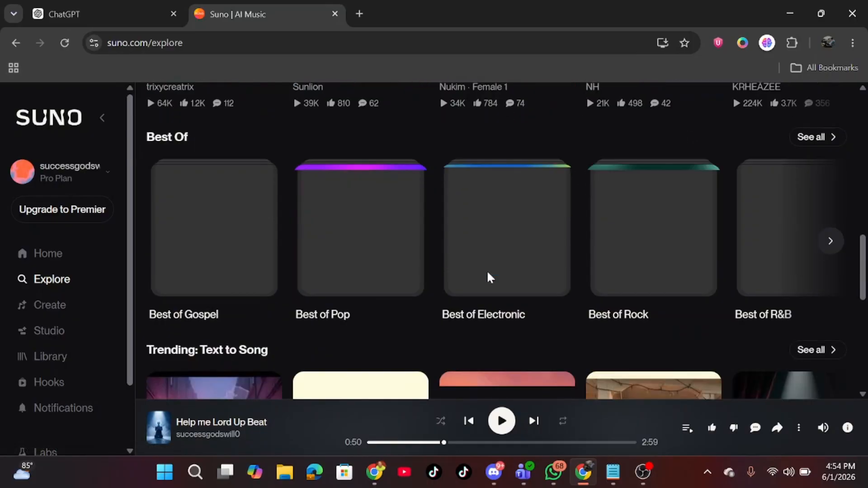
{"action": "scroll", "coordinate": [437, 291], "scroll_direction": "down", "scroll_amount": 2}
{"action": "scroll", "coordinate": [438, 294], "scroll_direction": "up", "scroll_amount": 5}
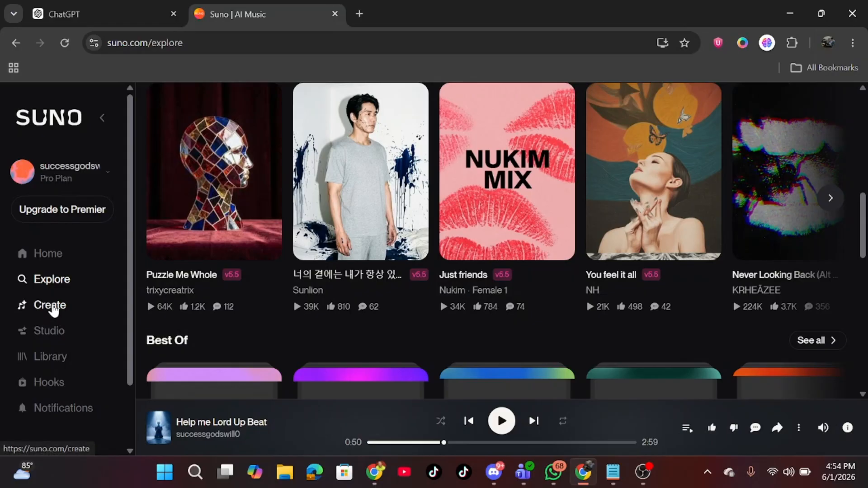
Step: Open the song creation page and review the Simple mode options, switching Instrumental on and back off
{"action": "left_click", "coordinate": [53, 308]}
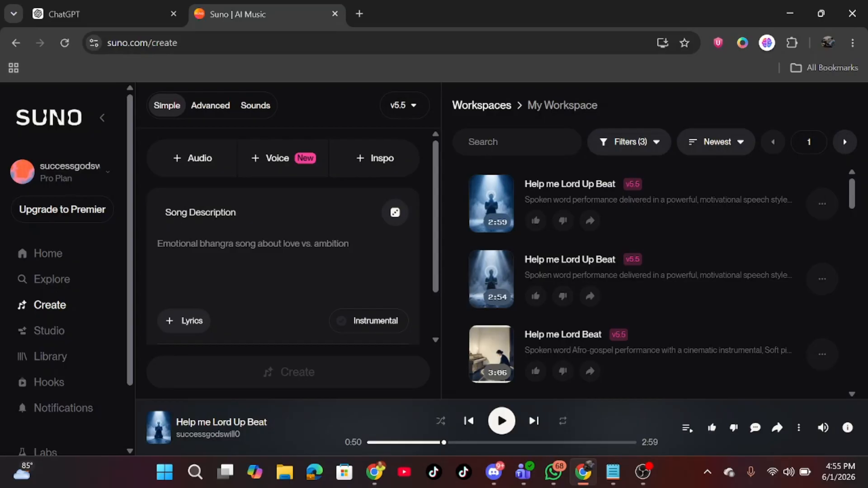
{"action": "left_click", "coordinate": [378, 328]}
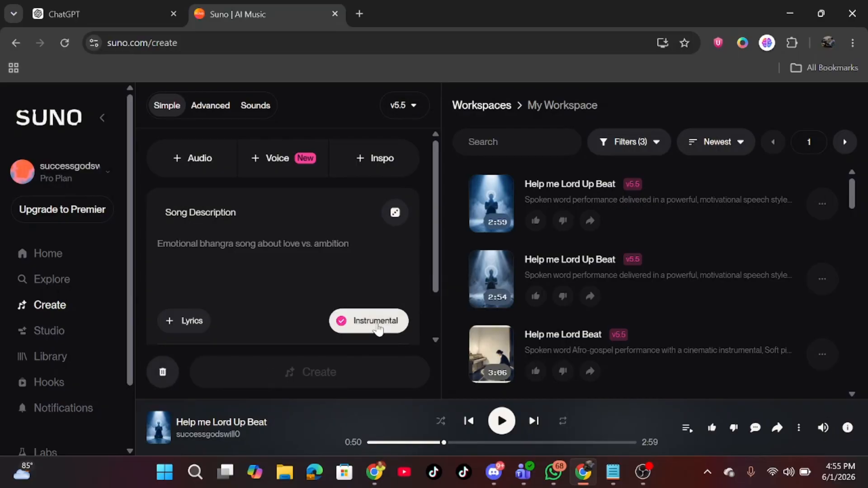
{"action": "scroll", "coordinate": [293, 237], "scroll_direction": "down", "scroll_amount": 1}
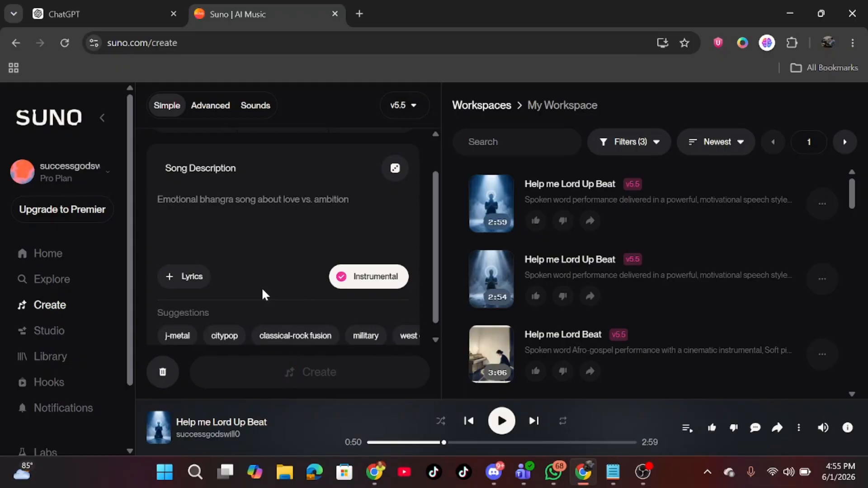
{"action": "scroll", "coordinate": [263, 290], "scroll_direction": "down", "scroll_amount": 1}
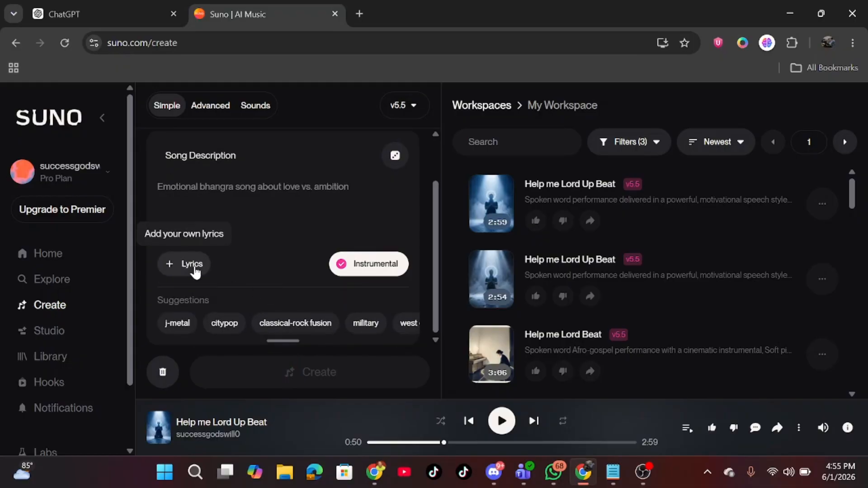
{"action": "scroll", "coordinate": [287, 267], "scroll_direction": "up", "scroll_amount": 2}
{"action": "scroll", "coordinate": [358, 326], "scroll_direction": "up", "scroll_amount": 1}
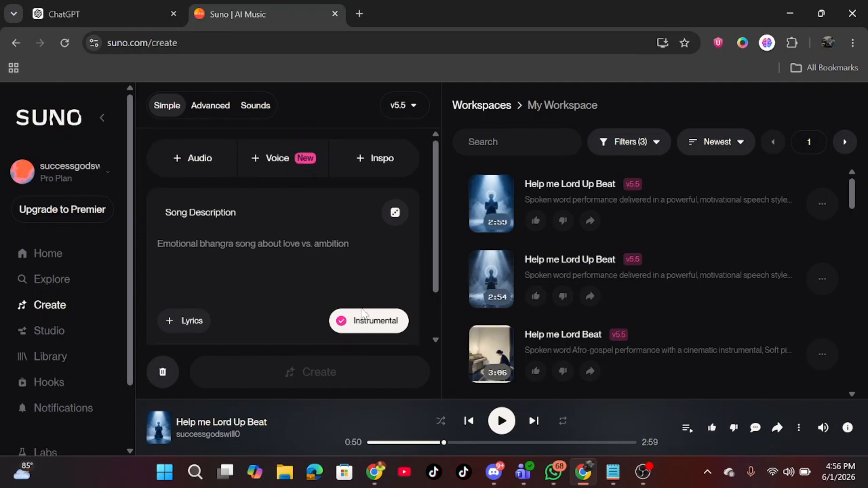
{"action": "left_click", "coordinate": [358, 329]}
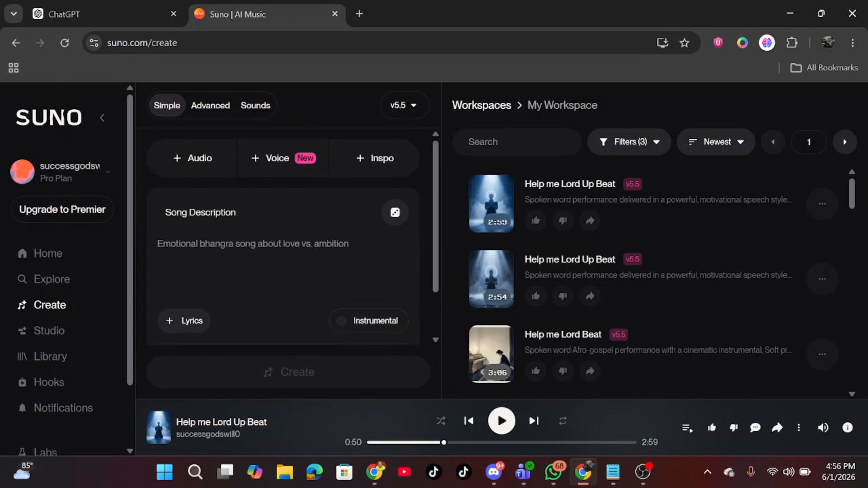
Step: Switch to Advanced creation mode and look through its lyrics, style suggestions, song title and save options
{"action": "left_click", "coordinate": [210, 106]}
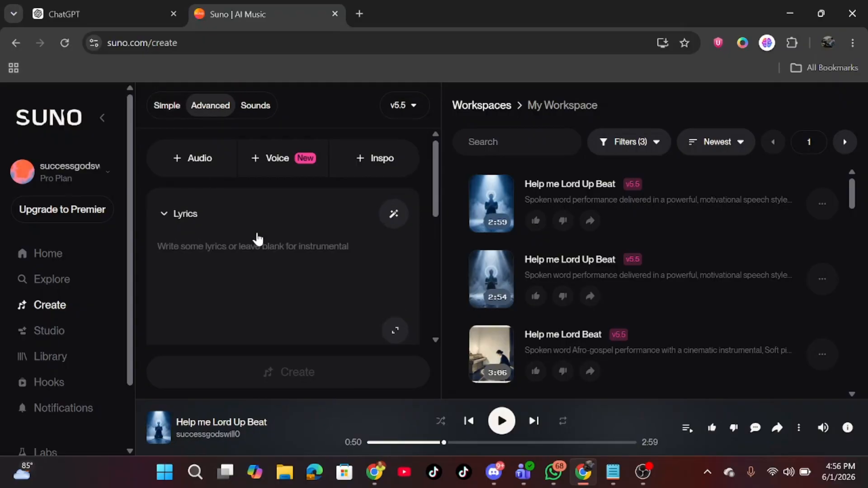
{"action": "scroll", "coordinate": [248, 240], "scroll_direction": "down", "scroll_amount": 3}
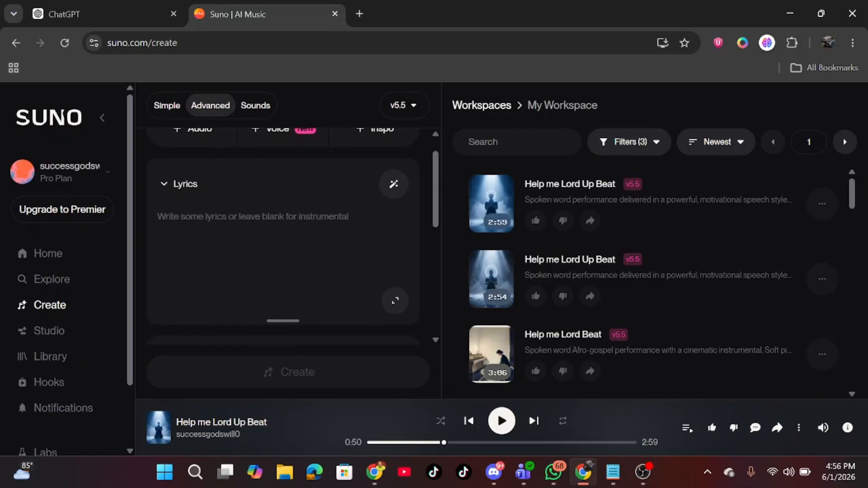
{"action": "scroll", "coordinate": [233, 305], "scroll_direction": "down", "scroll_amount": 5}
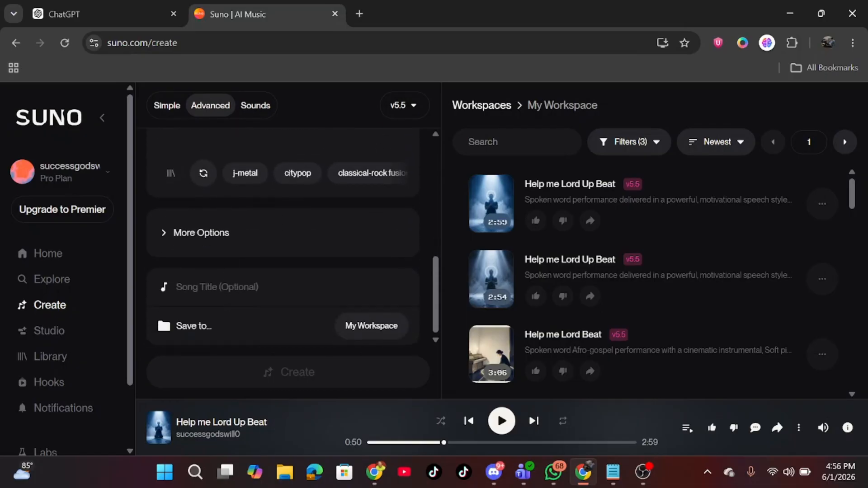
{"action": "scroll", "coordinate": [254, 261], "scroll_direction": "up", "scroll_amount": 8}
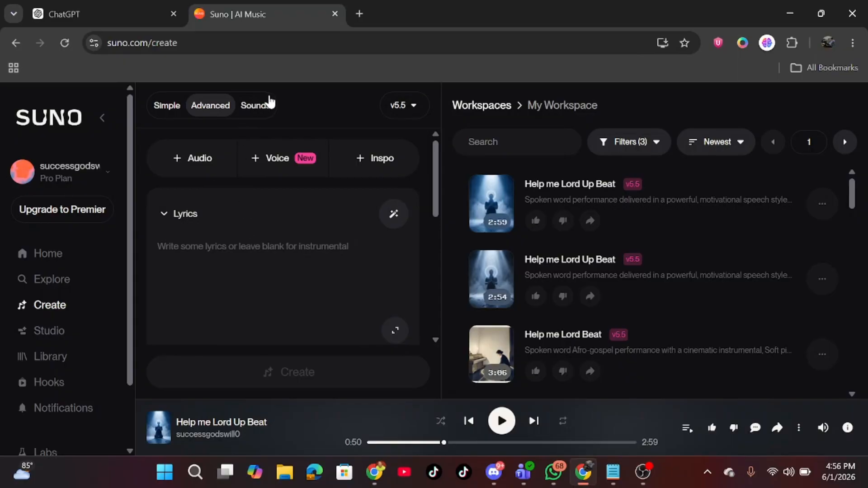
Step: Switch to Sounds mode and examine its sound description field and advanced options for type, BPM and key
{"action": "left_click", "coordinate": [253, 111]}
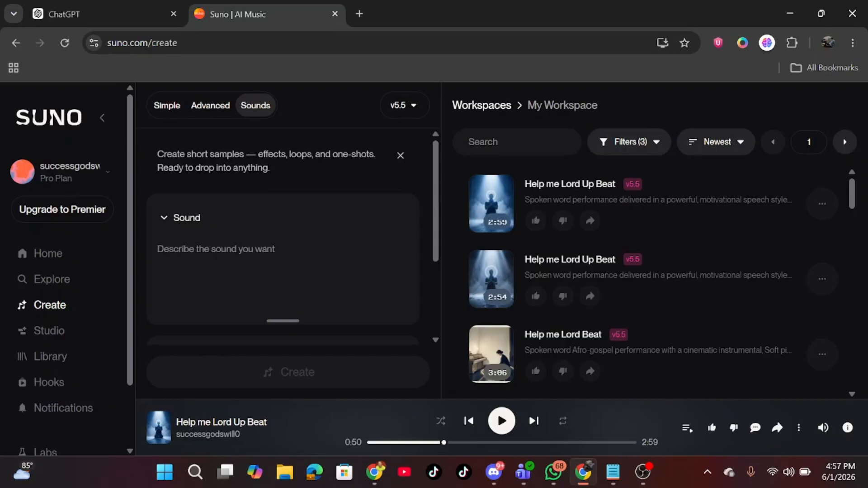
{"action": "scroll", "coordinate": [245, 254], "scroll_direction": "down", "scroll_amount": 3}
{"action": "scroll", "coordinate": [248, 188], "scroll_direction": "up", "scroll_amount": 1}
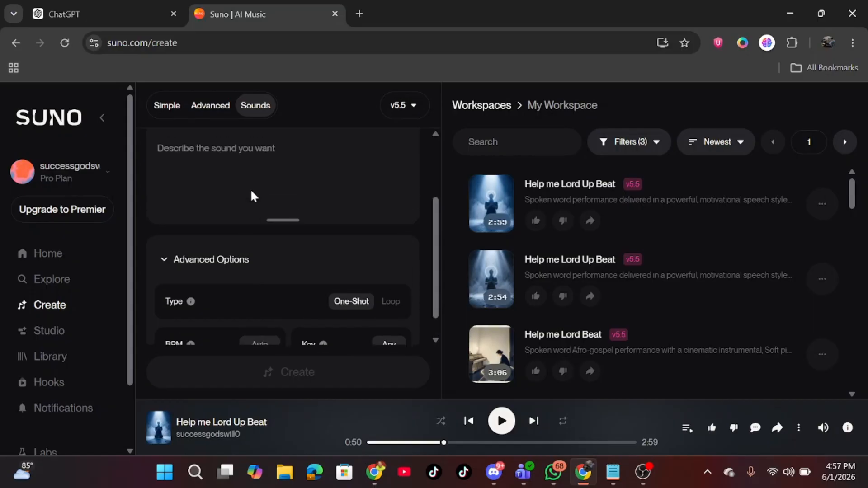
{"action": "scroll", "coordinate": [251, 196], "scroll_direction": "up", "scroll_amount": 3}
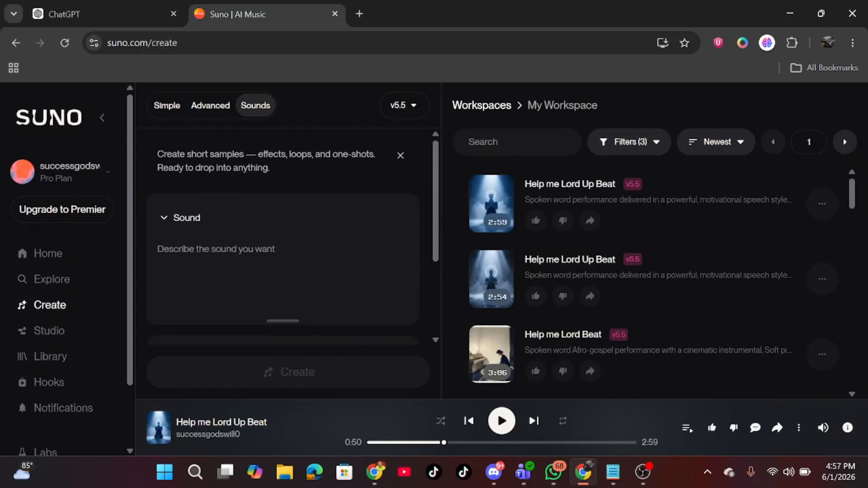
Step: Return to Advanced mode, open the audio recorder and allow the site to use the microphone this time
{"action": "left_click", "coordinate": [211, 103]}
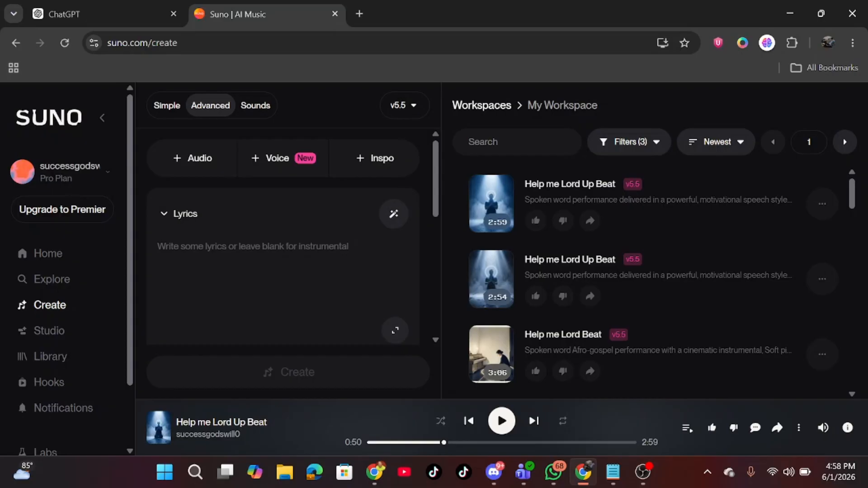
{"action": "scroll", "coordinate": [283, 235], "scroll_direction": "down", "scroll_amount": 1}
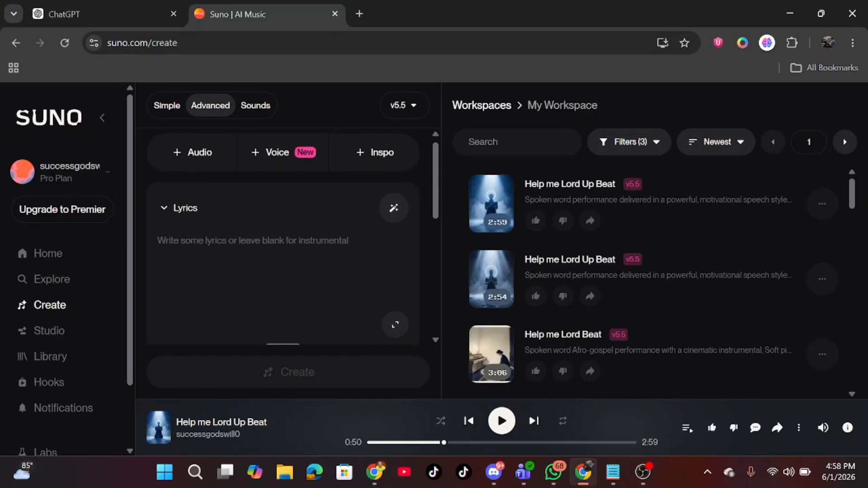
{"action": "scroll", "coordinate": [283, 235], "scroll_direction": "up", "scroll_amount": 1}
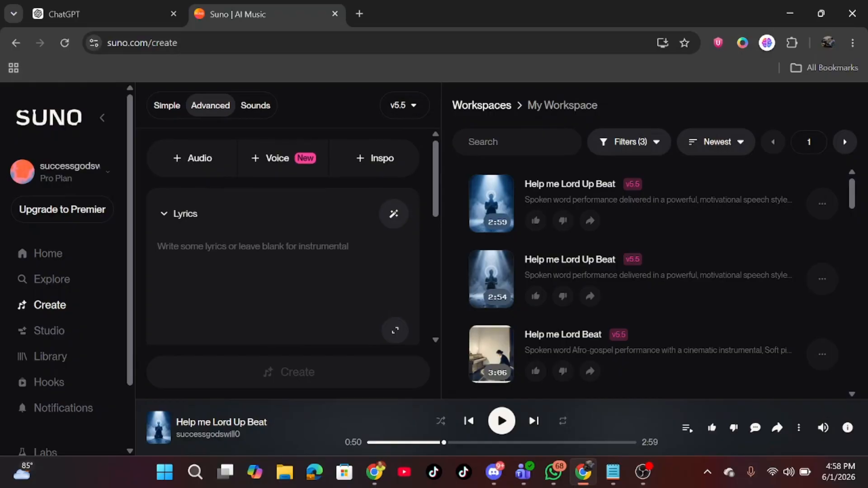
{"action": "left_click", "coordinate": [201, 159]}
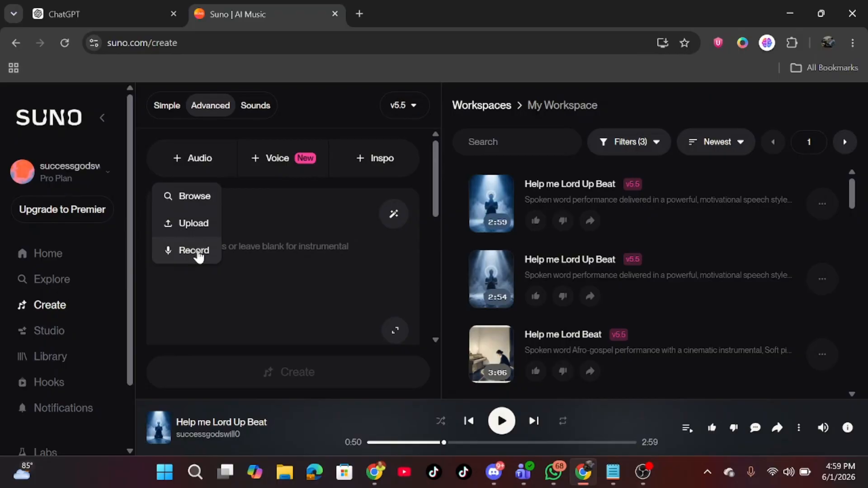
{"action": "left_click", "coordinate": [197, 252]}
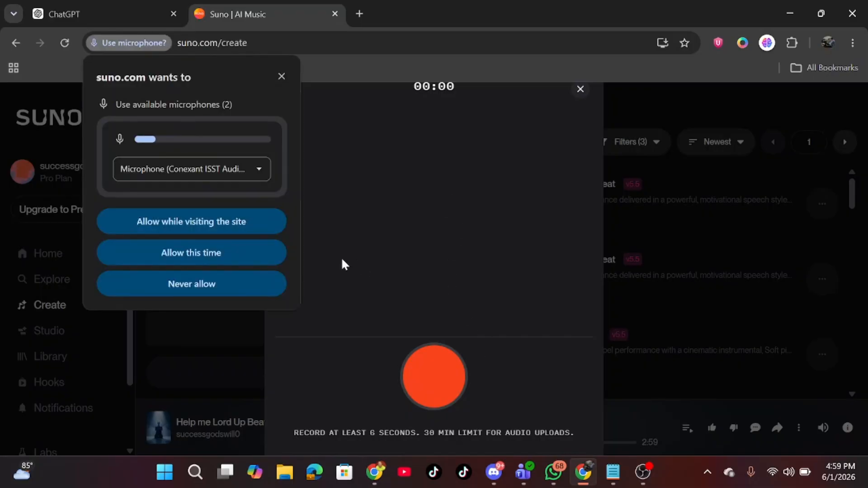
{"action": "left_click", "coordinate": [194, 255]}
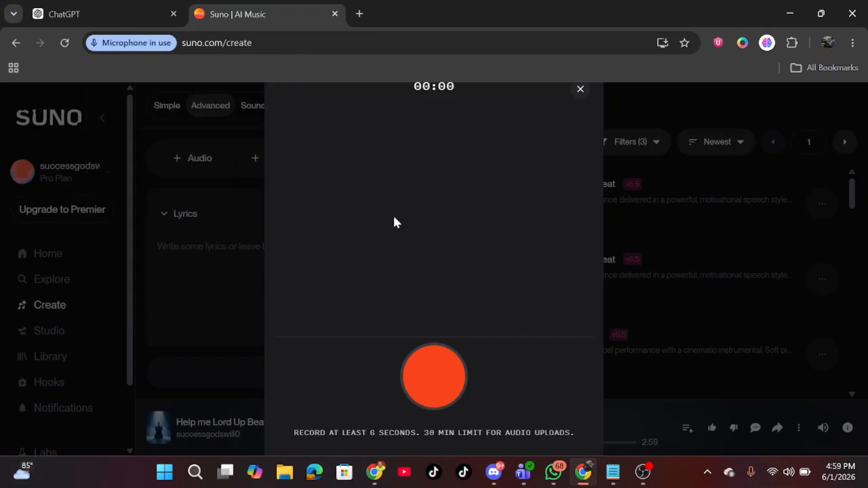
{"action": "left_click", "coordinate": [437, 371]}
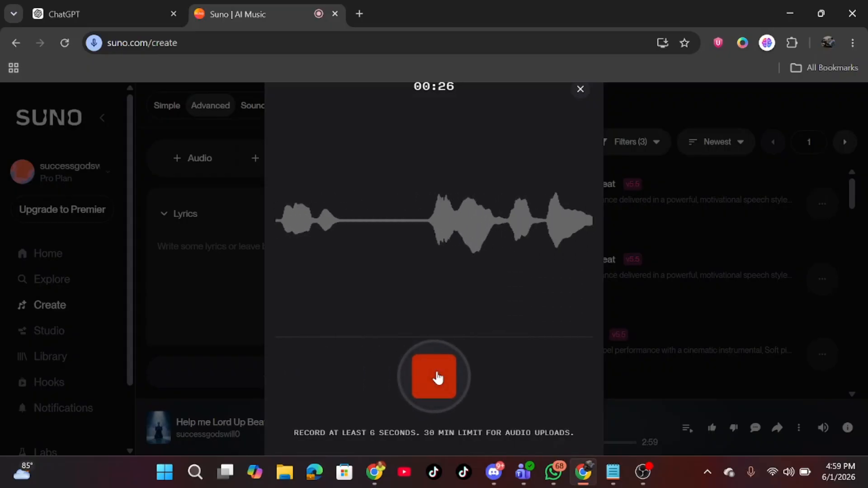
{"action": "left_click", "coordinate": [437, 378]}
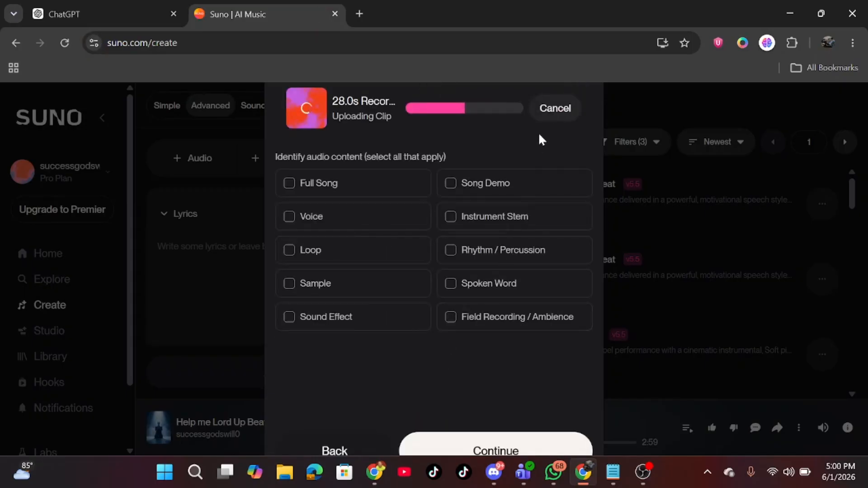
{"action": "left_click", "coordinate": [565, 112]}
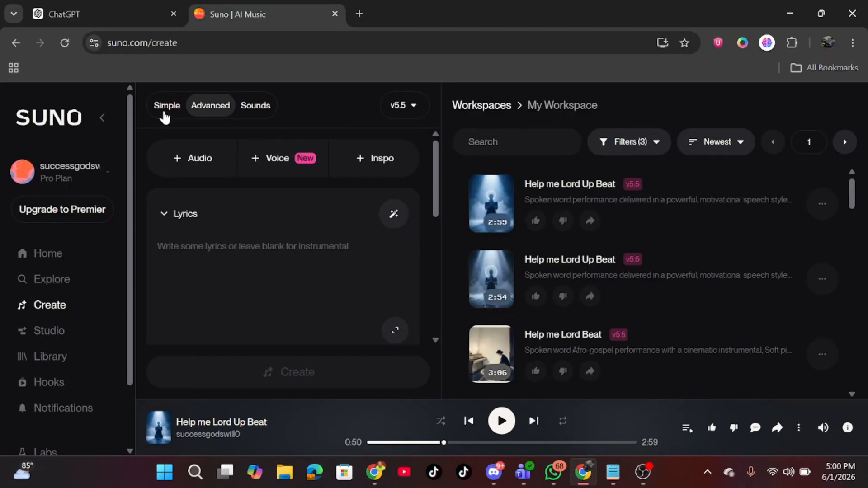
Step: Record a vocal clip about 41.7 seconds long and continue to its audio description without selecting any content type
{"action": "left_click", "coordinate": [204, 159]}
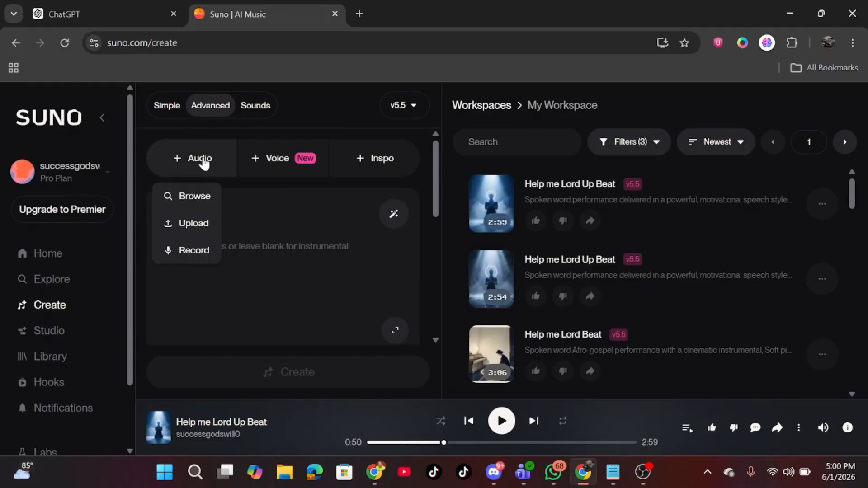
{"action": "left_click", "coordinate": [193, 255]}
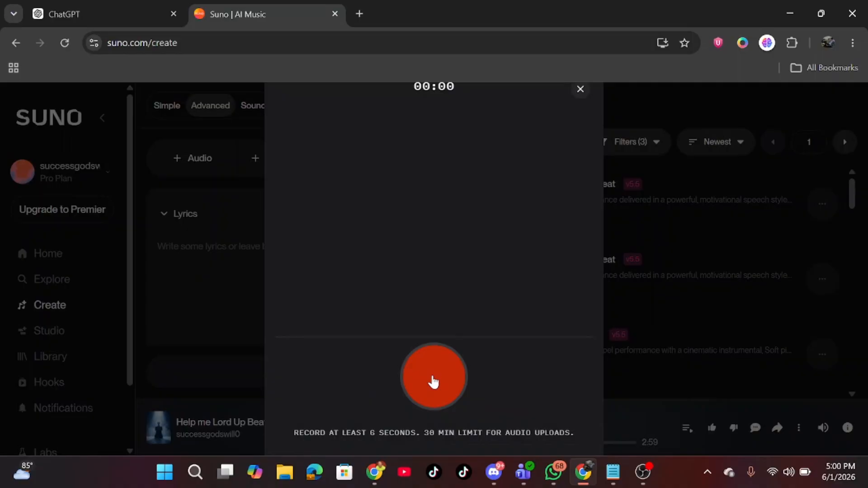
{"action": "left_click", "coordinate": [433, 380]}
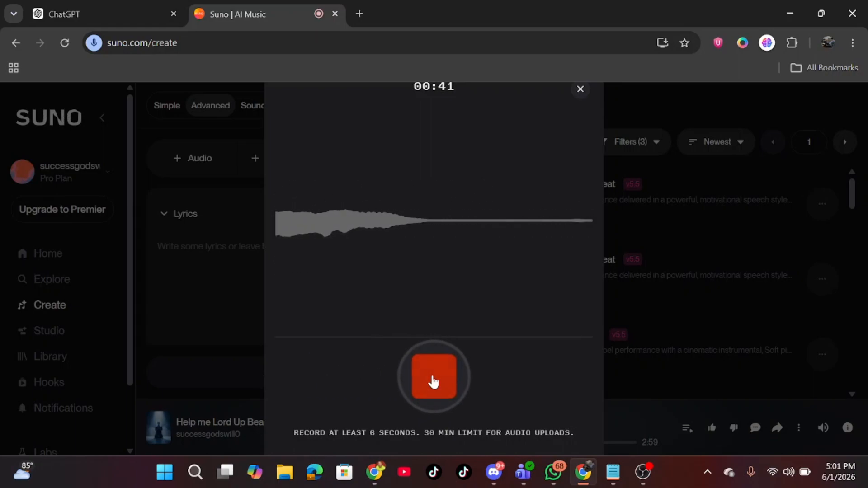
{"action": "left_click", "coordinate": [433, 381]}
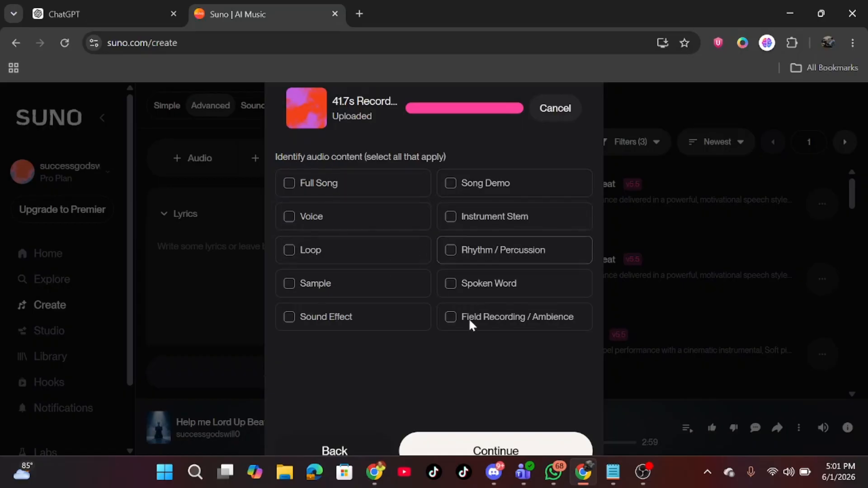
{"action": "left_click", "coordinate": [479, 449]}
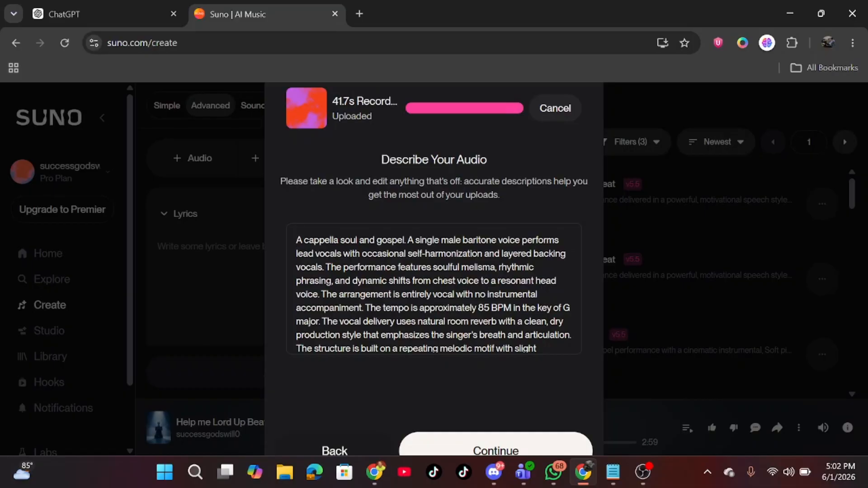
Step: Accept the suggested audio description and review the waveform, lyrics and styles filled in from the recording
{"action": "left_click", "coordinate": [445, 449]}
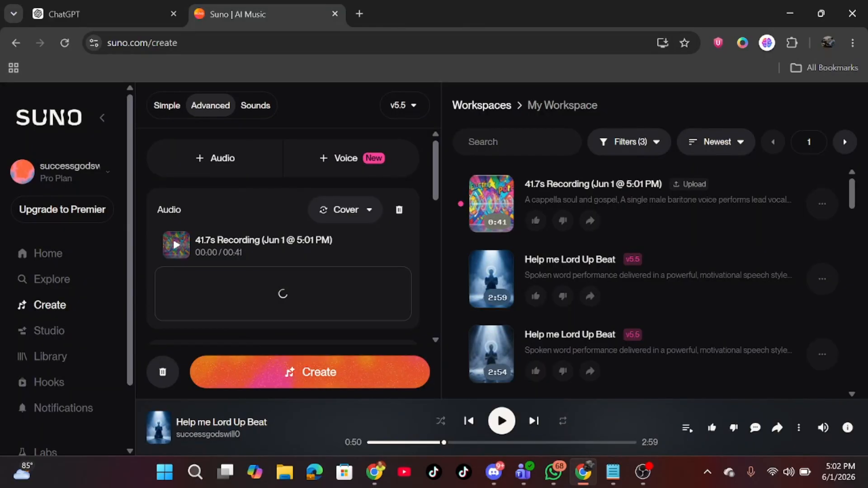
{"action": "scroll", "coordinate": [256, 267], "scroll_direction": "down", "scroll_amount": 3}
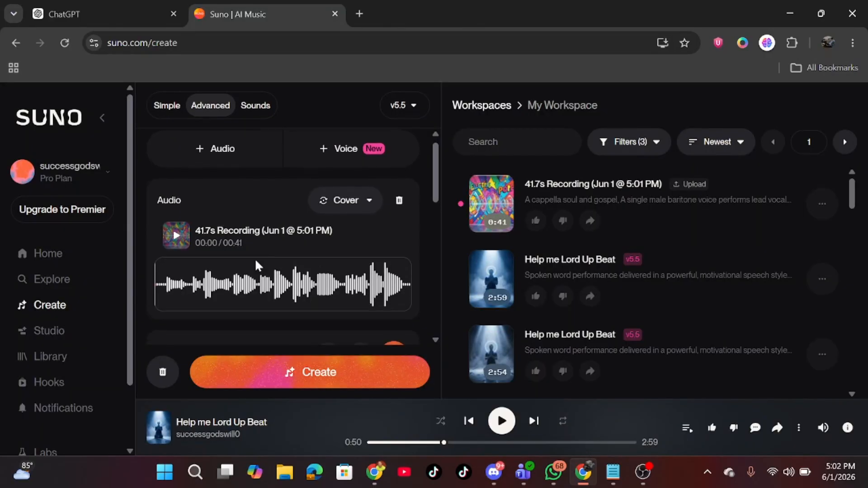
{"action": "scroll", "coordinate": [256, 267], "scroll_direction": "down", "scroll_amount": 2}
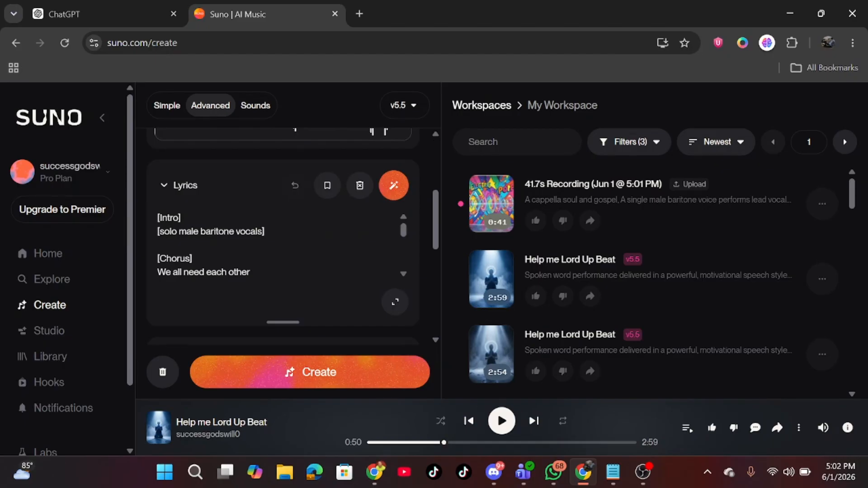
{"action": "scroll", "coordinate": [257, 253], "scroll_direction": "down", "scroll_amount": 5}
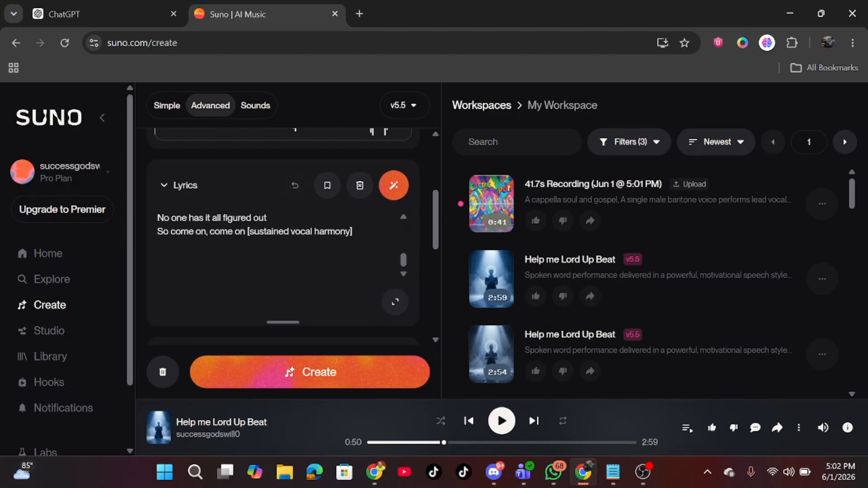
{"action": "scroll", "coordinate": [292, 236], "scroll_direction": "down", "scroll_amount": 3}
{"action": "scroll", "coordinate": [282, 278], "scroll_direction": "down", "scroll_amount": 2}
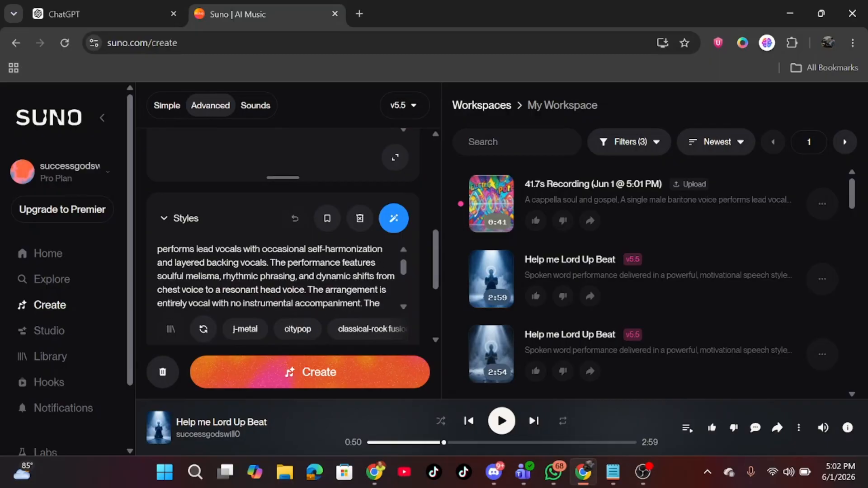
{"action": "scroll", "coordinate": [276, 278], "scroll_direction": "up", "scroll_amount": 2}
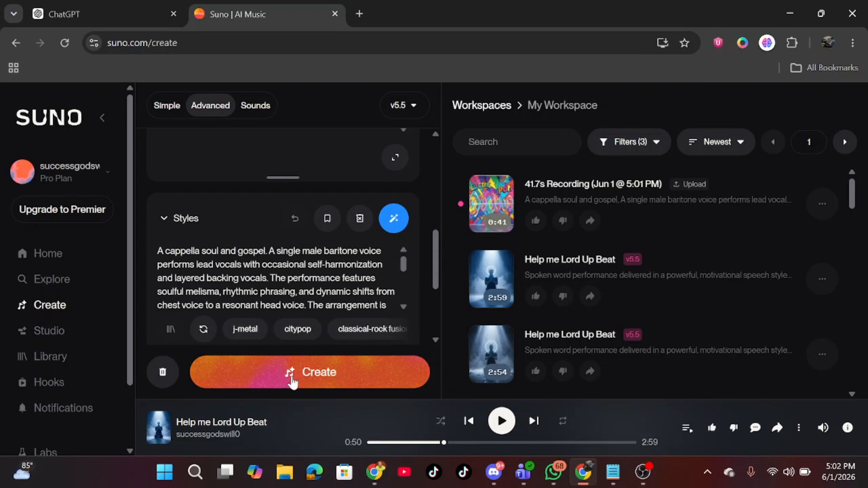
{"action": "scroll", "coordinate": [310, 275], "scroll_direction": "up", "scroll_amount": 4}
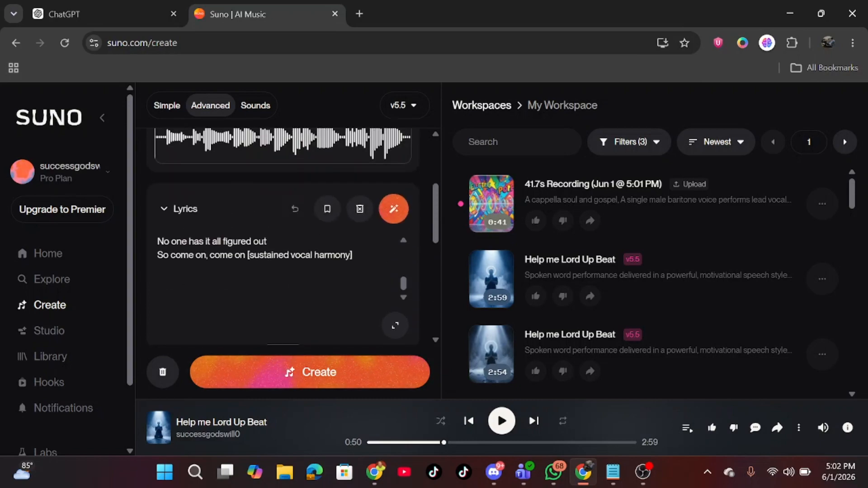
{"action": "scroll", "coordinate": [310, 275], "scroll_direction": "up", "scroll_amount": 3}
{"action": "scroll", "coordinate": [309, 172], "scroll_direction": "up", "scroll_amount": 3}
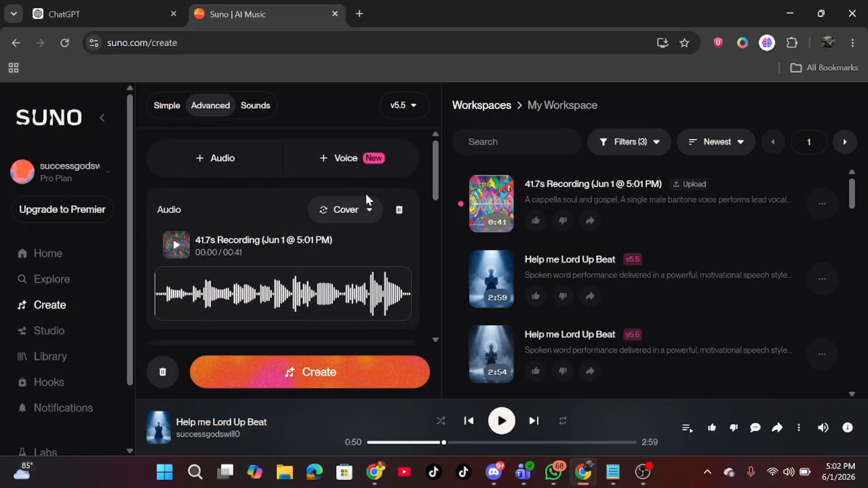
Step: Change the recording's remix mode to Sample, using the whole clip
{"action": "left_click", "coordinate": [357, 219]}
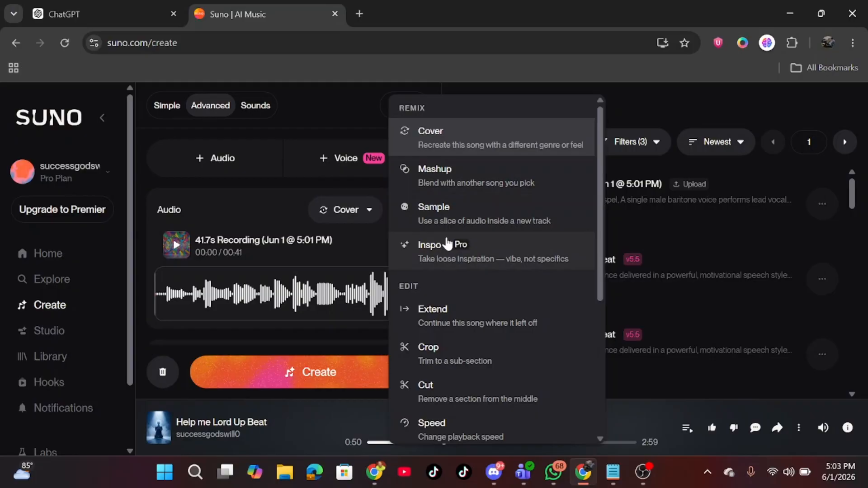
{"action": "left_click", "coordinate": [464, 221]}
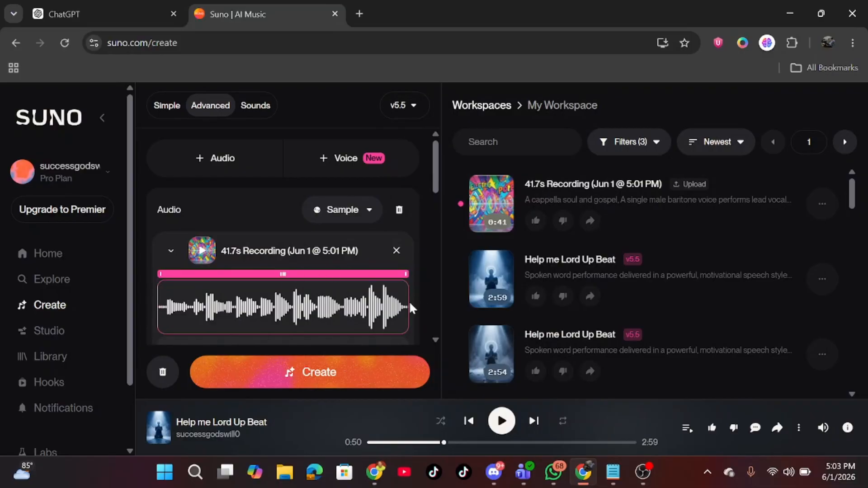
{"action": "mouse_move", "coordinate": [409, 307]}
{"action": "left_mouse_down"}
{"action": "mouse_move", "coordinate": [159, 326]}
{"action": "mouse_move", "coordinate": [190, 307]}
{"action": "mouse_move", "coordinate": [414, 304]}
{"action": "mouse_move", "coordinate": [421, 311]}
{"action": "left_mouse_up"}
Step: Replace the song title with "I need you" and create the song, checking the workspace list for it
{"action": "scroll", "coordinate": [292, 324], "scroll_direction": "down", "scroll_amount": 5}
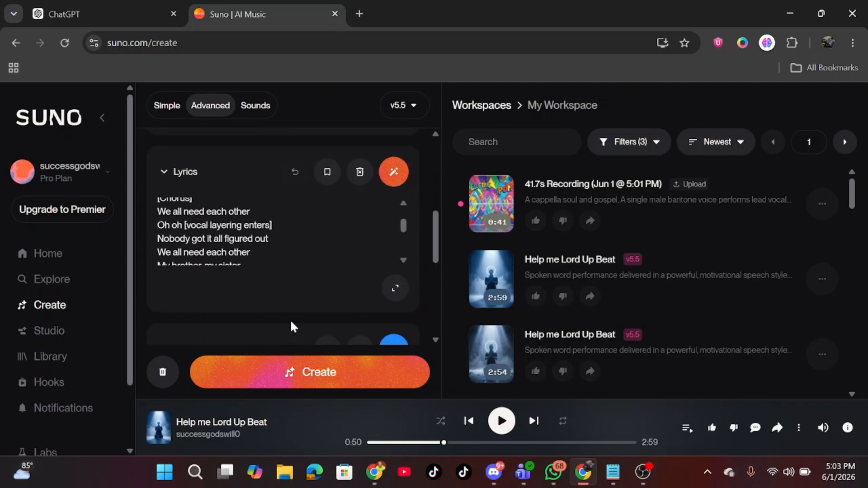
{"action": "scroll", "coordinate": [291, 326], "scroll_direction": "down", "scroll_amount": 8}
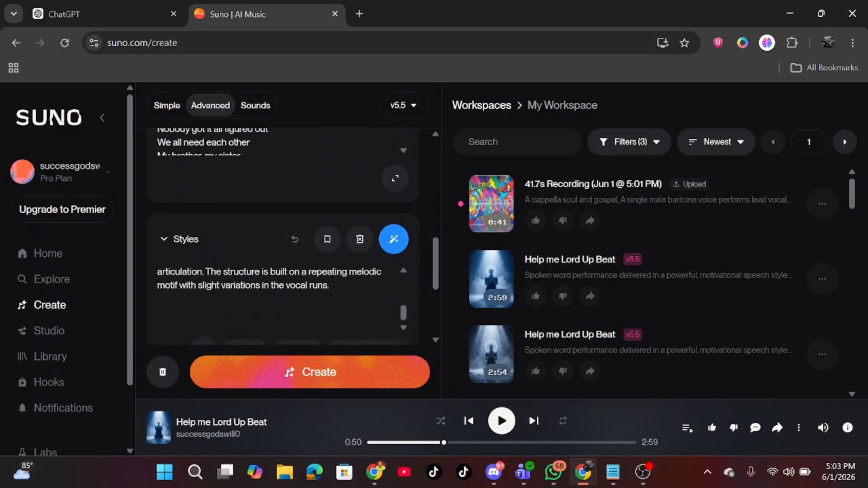
{"action": "scroll", "coordinate": [290, 326], "scroll_direction": "down", "scroll_amount": 3}
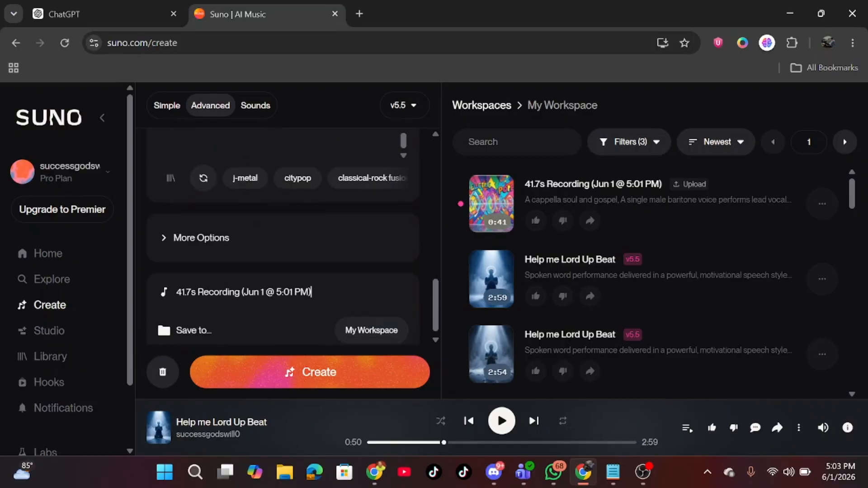
{"action": "key", "text": "BackSpace"}
{"action": "key", "text": "BackSpace"}
{"action": "key", "text": "BackSpace"}
{"action": "key", "text": "BackSpace"}
{"action": "key", "text": "BackSpace"}
{"action": "key", "text": "BackSpace"}
{"action": "key", "text": "BackSpace"}
{"action": "key", "text": "BackSpace"}
{"action": "key", "text": "BackSpace"}
{"action": "key", "text": "BackSpace"}
{"action": "key", "text": "BackSpace"}
{"action": "key", "text": "BackSpace"}
{"action": "key", "text": "BackSpace"}
{"action": "key", "text": "BackSpace"}
{"action": "key", "text": "BackSpace"}
{"action": "key", "text": "BackSpace"}
{"action": "key", "text": "BackSpace"}
{"action": "key", "text": "BackSpace"}
{"action": "key", "text": "BackSpace"}
{"action": "key", "text": "BackSpace"}
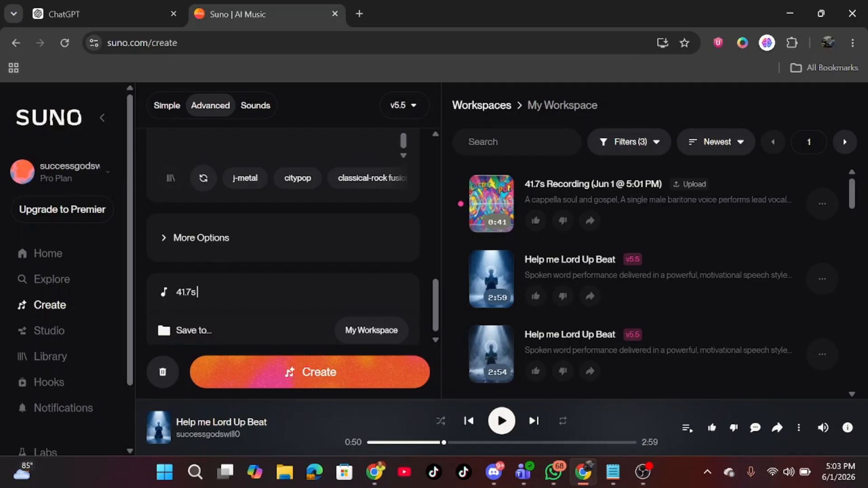
{"action": "type", "text": "I need you"}
{"action": "left_click", "coordinate": [309, 380]}
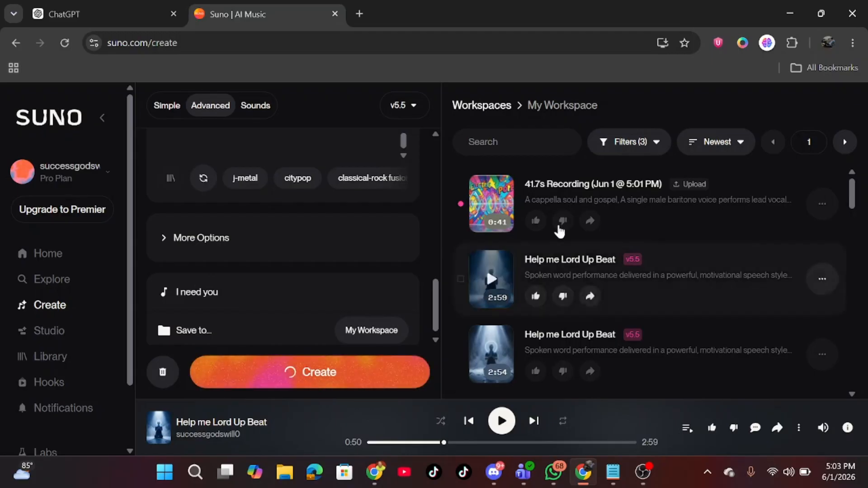
{"action": "scroll", "coordinate": [557, 311], "scroll_direction": "down", "scroll_amount": 10}
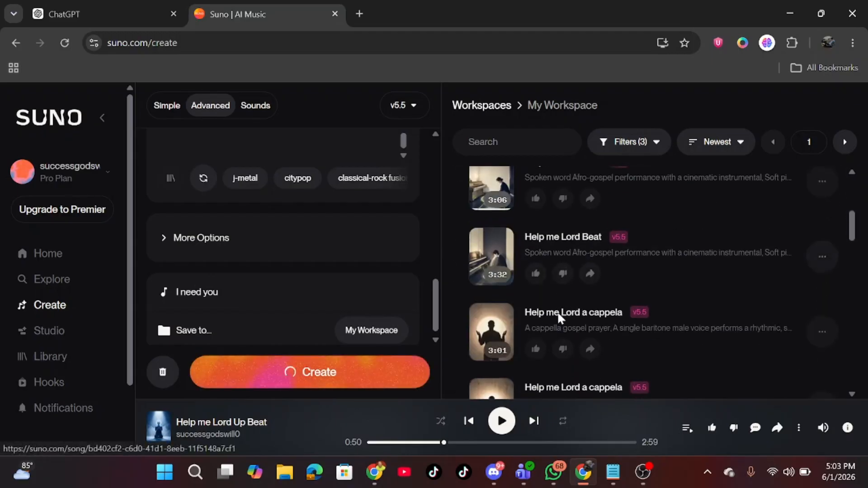
{"action": "scroll", "coordinate": [557, 311], "scroll_direction": "up", "scroll_amount": 10}
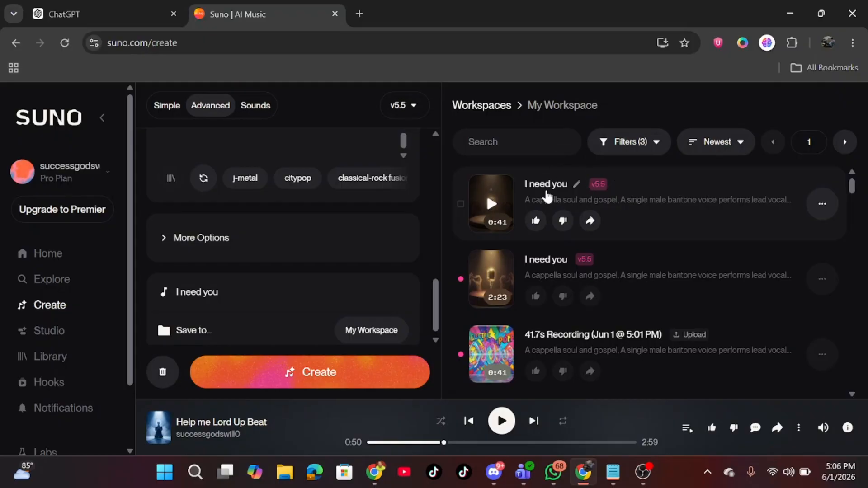
Step: Examine the available model versions from v5.5 down to v2, including the custom model option, without changing the selection
{"action": "left_click", "coordinate": [404, 111]}
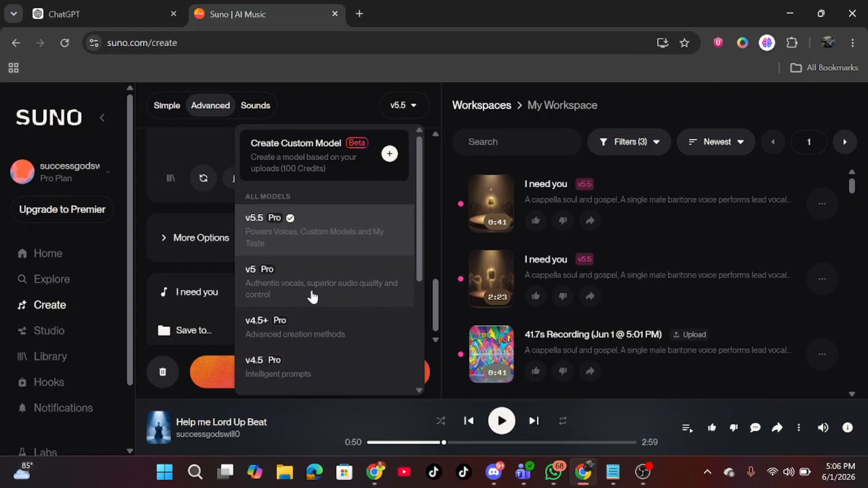
{"action": "scroll", "coordinate": [315, 305], "scroll_direction": "down", "scroll_amount": 4}
{"action": "scroll", "coordinate": [315, 307], "scroll_direction": "down", "scroll_amount": 1}
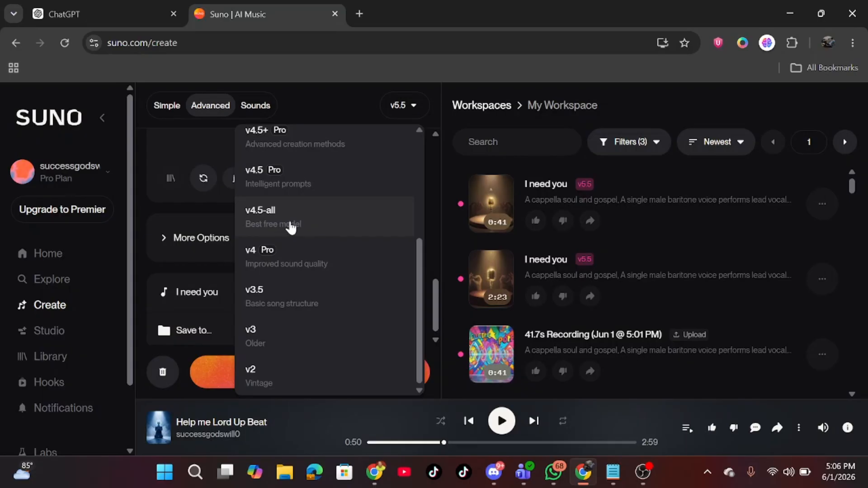
{"action": "scroll", "coordinate": [291, 229], "scroll_direction": "up", "scroll_amount": 1}
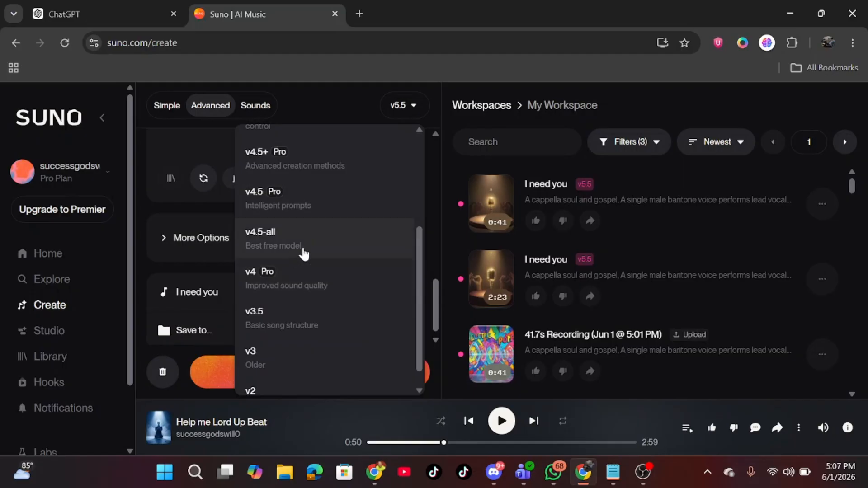
{"action": "scroll", "coordinate": [315, 252], "scroll_direction": "up", "scroll_amount": 5}
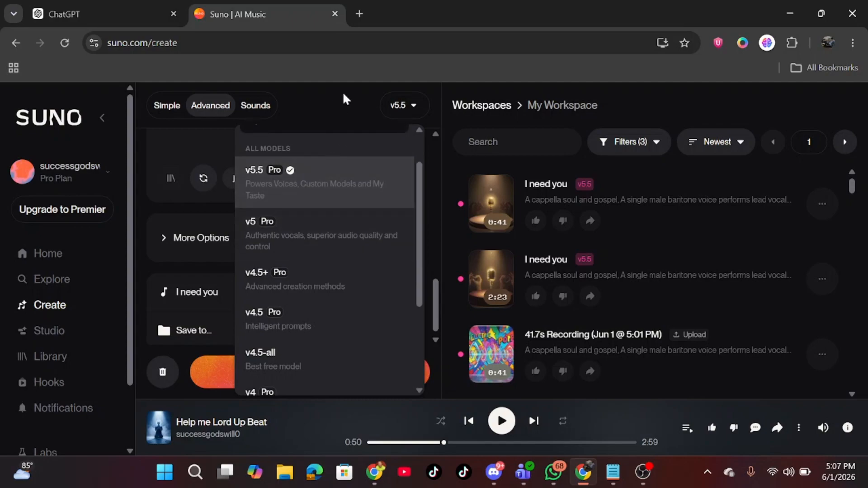
Step: Listen to part of each of the two generated "I need you" songs, pausing each one
{"action": "left_click", "coordinate": [492, 205]}
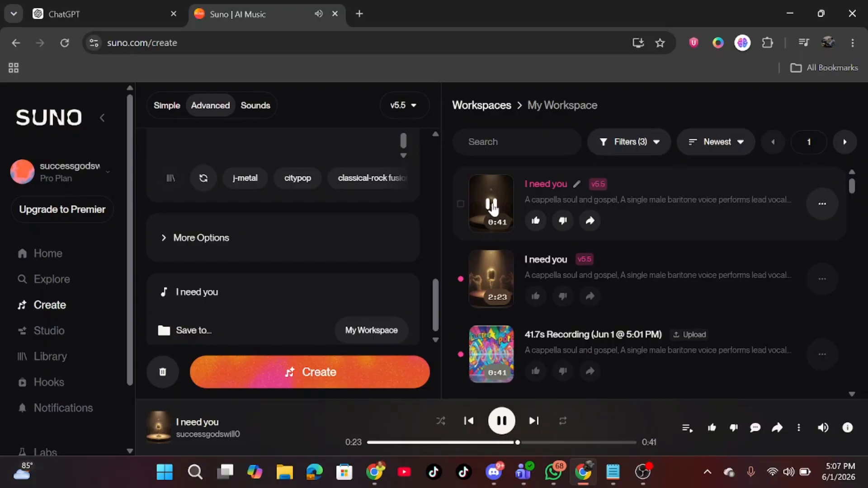
{"action": "left_click", "coordinate": [493, 206]}
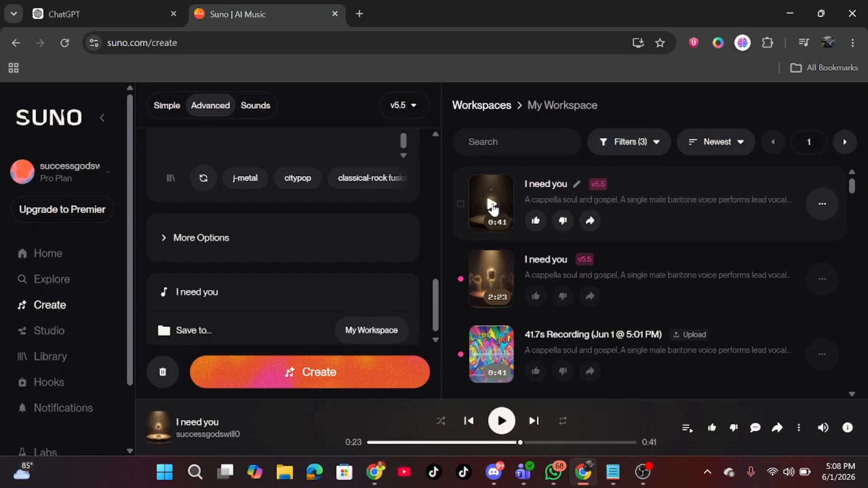
{"action": "left_click", "coordinate": [493, 282]}
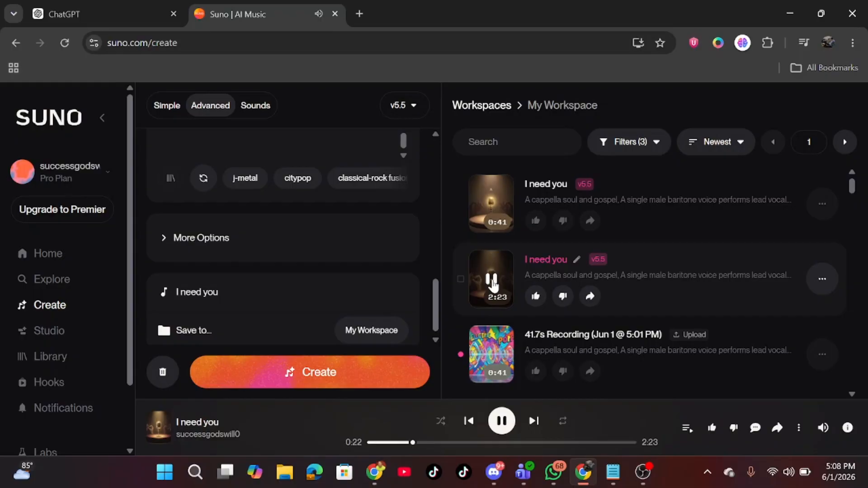
{"action": "left_click", "coordinate": [491, 280]}
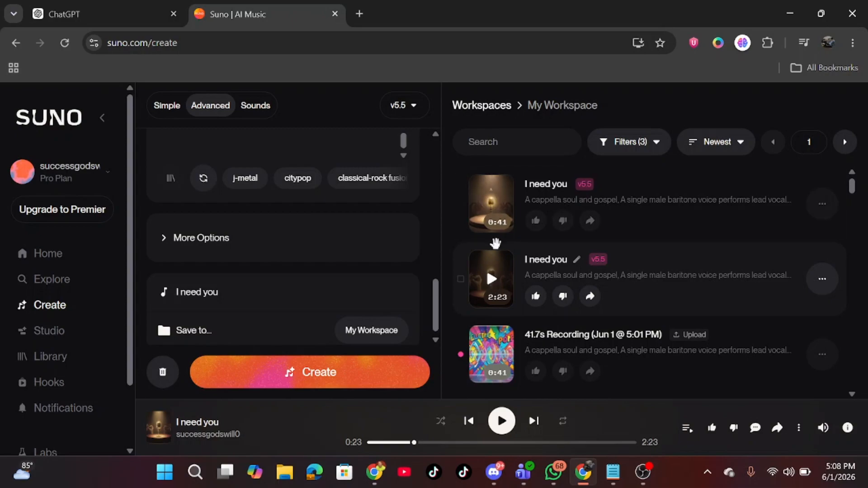
Step: Remove the recording from the song form and clear all its lyrics and styles text
{"action": "scroll", "coordinate": [259, 199], "scroll_direction": "up", "scroll_amount": 10}
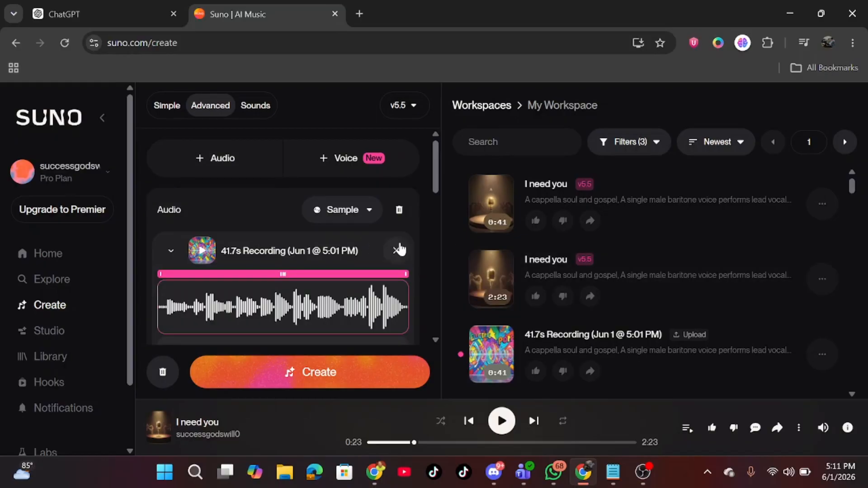
{"action": "left_click", "coordinate": [397, 252]}
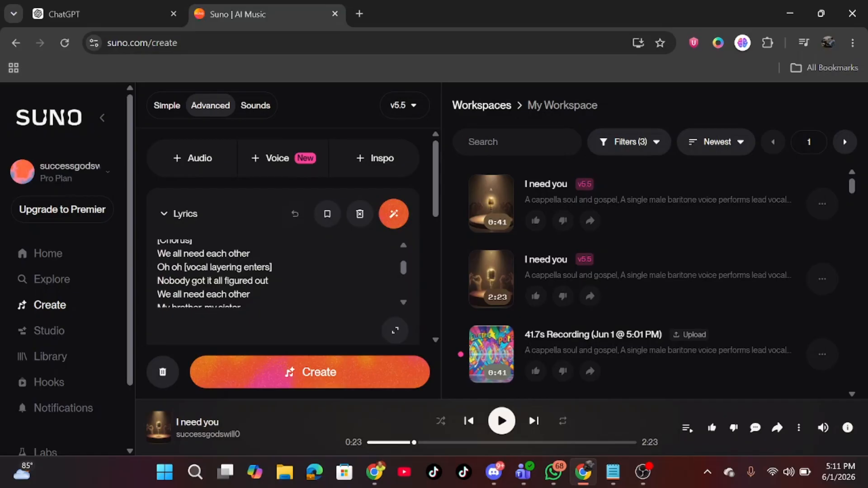
{"action": "key", "text": "ctrl+a"}
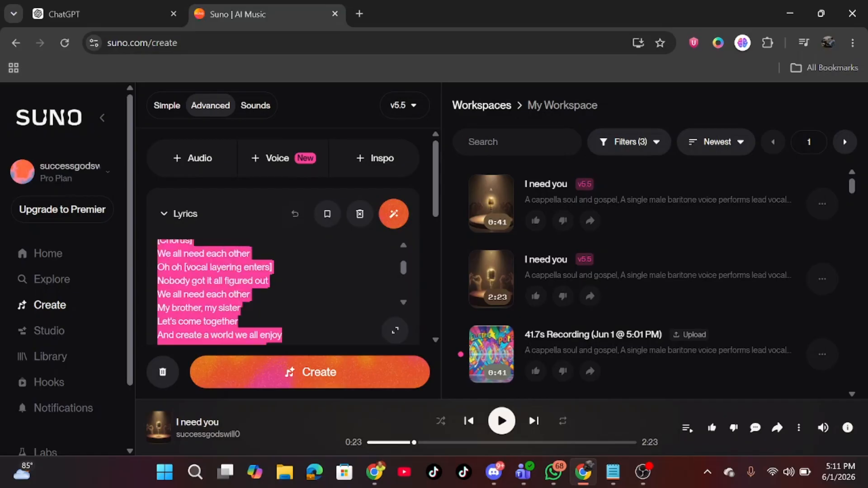
{"action": "key", "text": "BackSpace"}
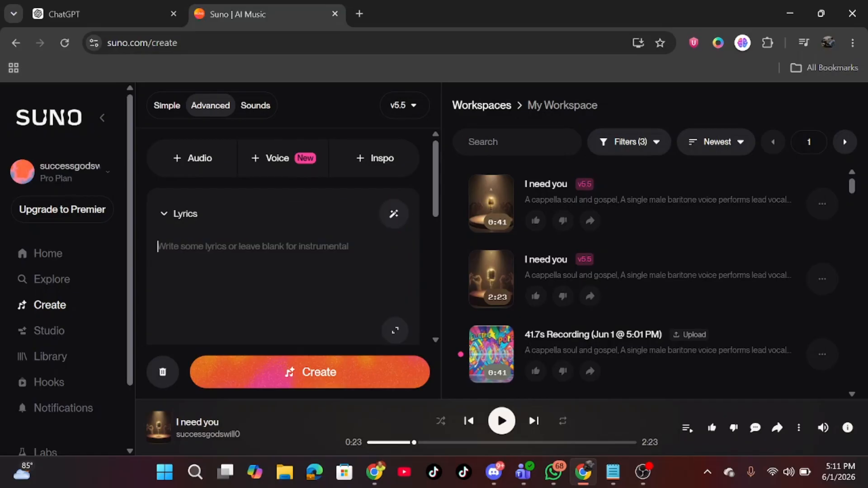
{"action": "scroll", "coordinate": [240, 280], "scroll_direction": "down", "scroll_amount": 3}
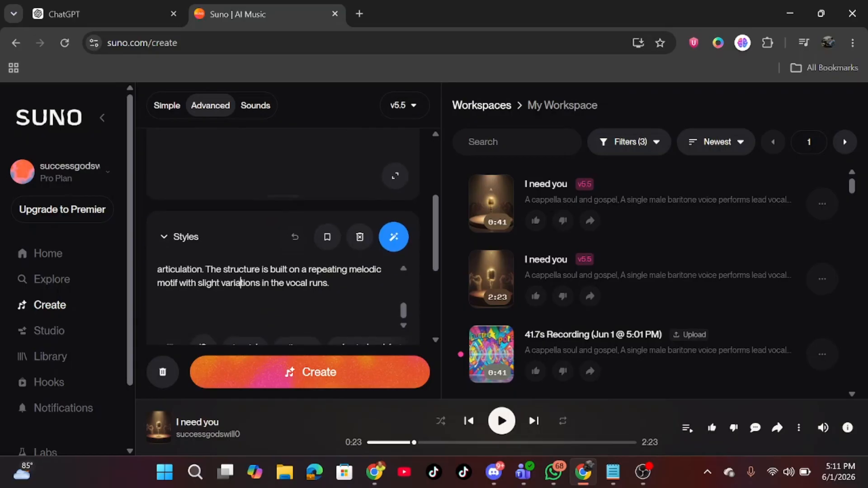
{"action": "key", "text": "ctrl+a"}
{"action": "key", "text": "BackSpace"}
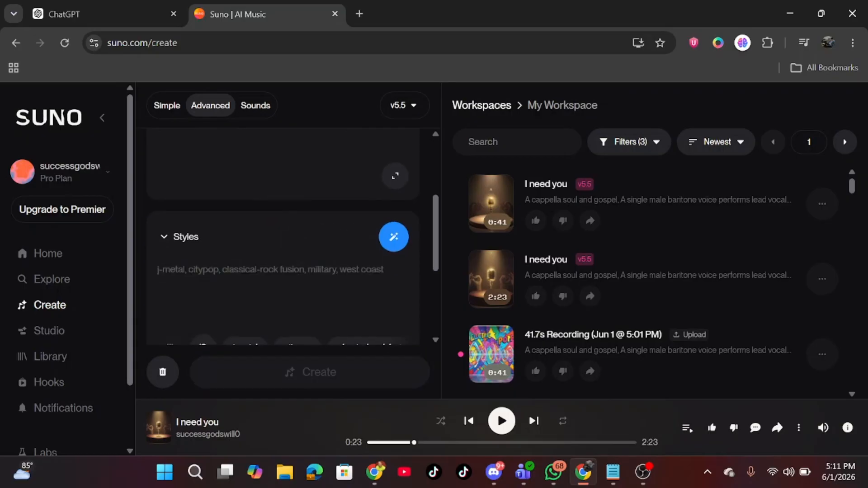
Step: Copy the full lyrics, from Verse 1 to "That someone is you.", out of the Lyrics file in Notepad into the Suno song's lyrics
{"action": "left_click", "coordinate": [613, 472]}
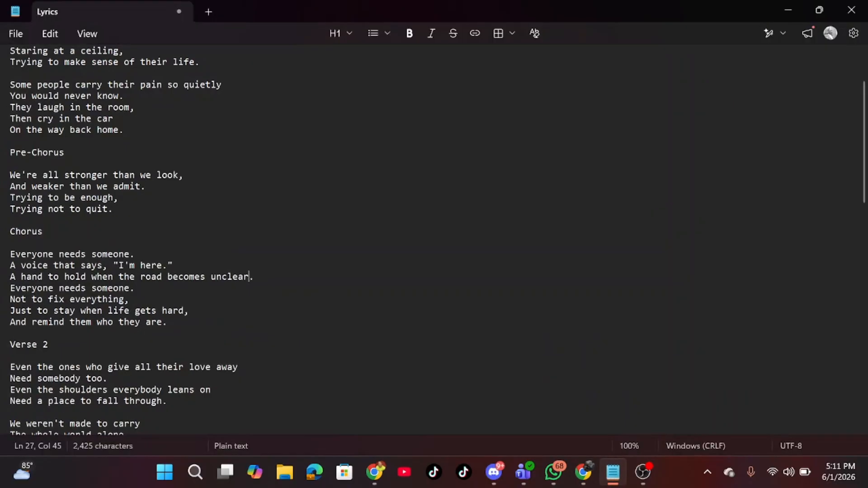
{"action": "scroll", "coordinate": [434, 240], "scroll_direction": "up", "scroll_amount": 3}
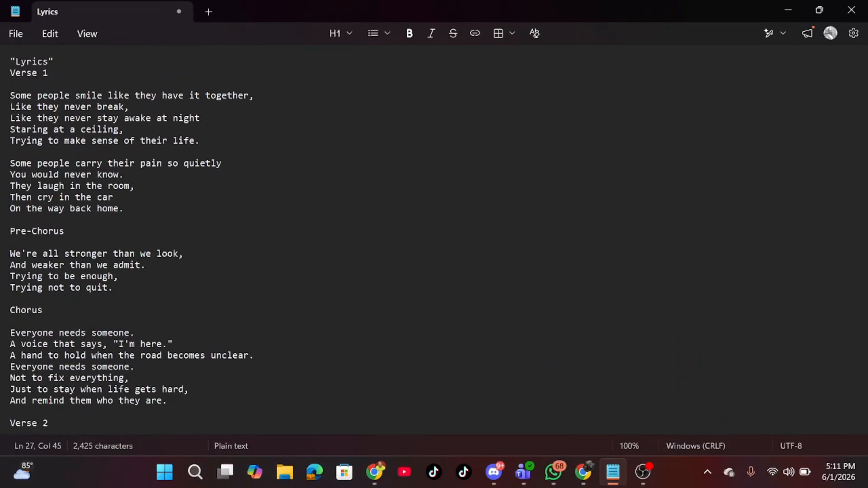
{"action": "left_click_drag", "start_coordinate": [10, 73], "coordinate": [86, 287]}
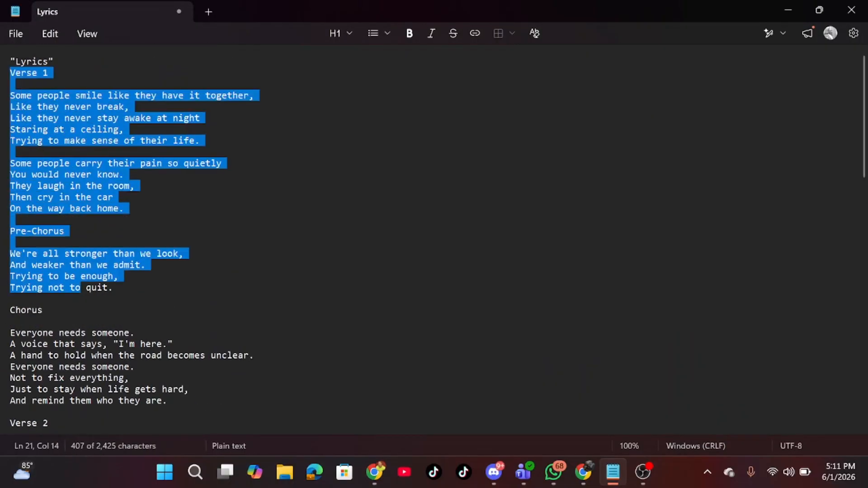
{"action": "key", "text": "alt+Tab"}
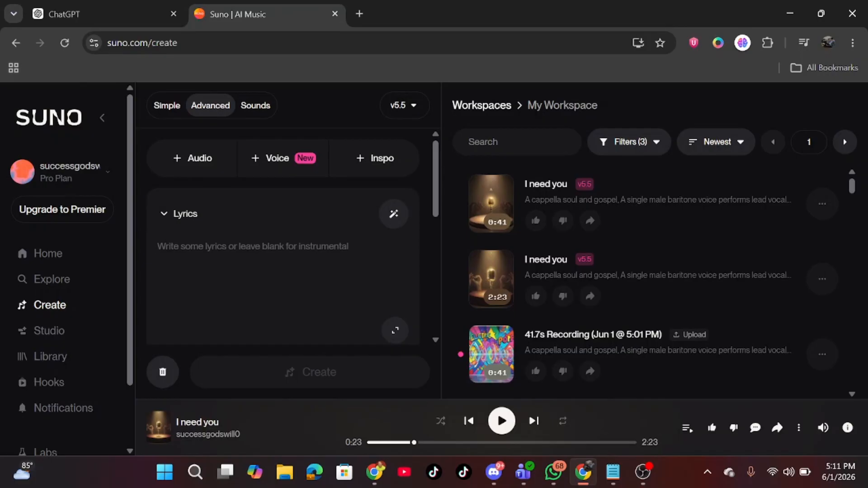
{"action": "key", "text": "ctrl+v"}
{"action": "scroll", "coordinate": [282, 271], "scroll_direction": "down", "scroll_amount": 5}
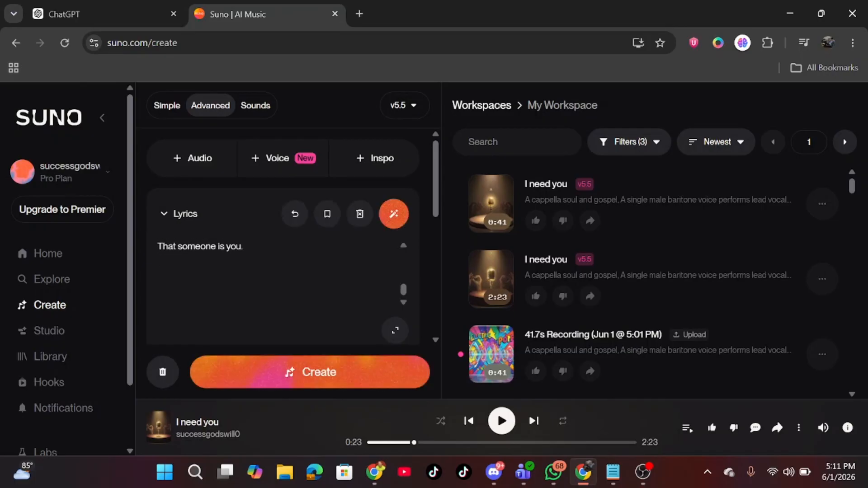
Step: Copy the "Inspirational soul-pop ballad" paragraph under "Style Prompt" in the Lyrics file into the Suno song's styles
{"action": "key", "text": "alt+Tab"}
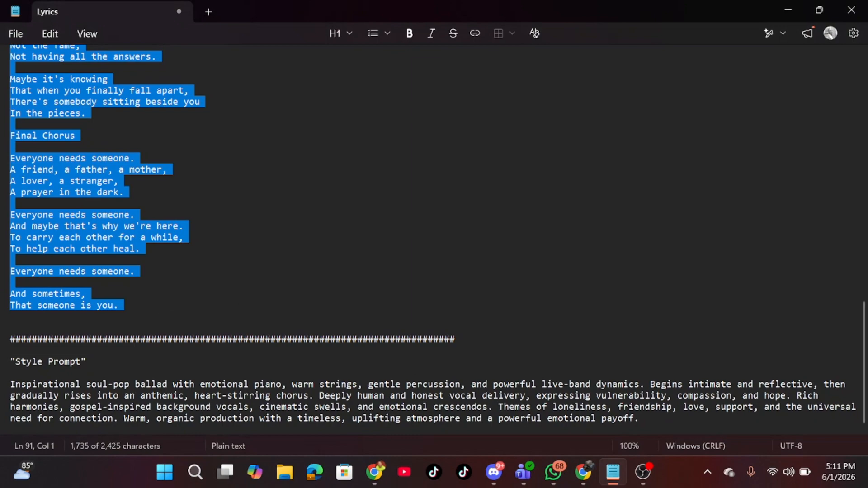
{"action": "left_click_drag", "start_coordinate": [640, 419], "coordinate": [10, 384]}
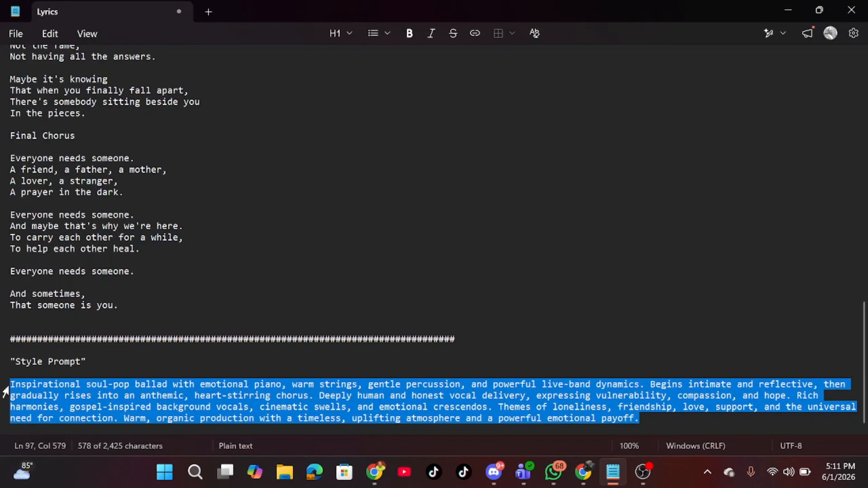
{"action": "key", "text": "alt+Tab"}
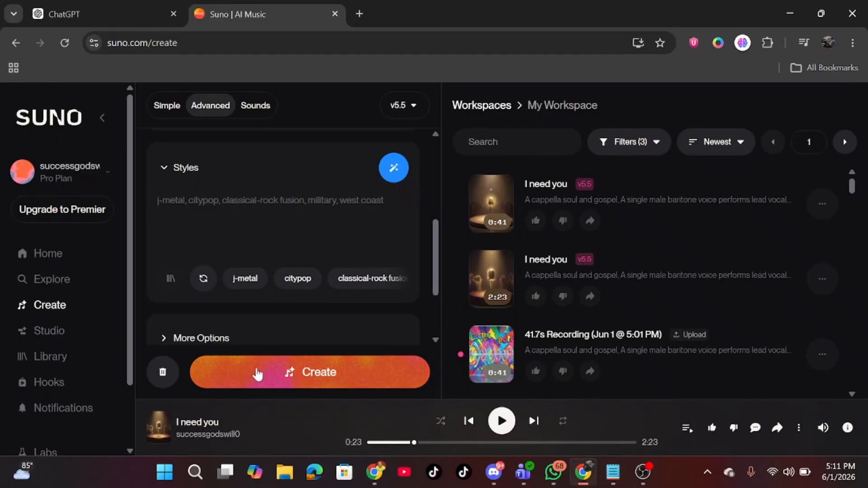
{"action": "scroll", "coordinate": [235, 328], "scroll_direction": "down", "scroll_amount": 3}
{"action": "scroll", "coordinate": [237, 200], "scroll_direction": "up", "scroll_amount": 3}
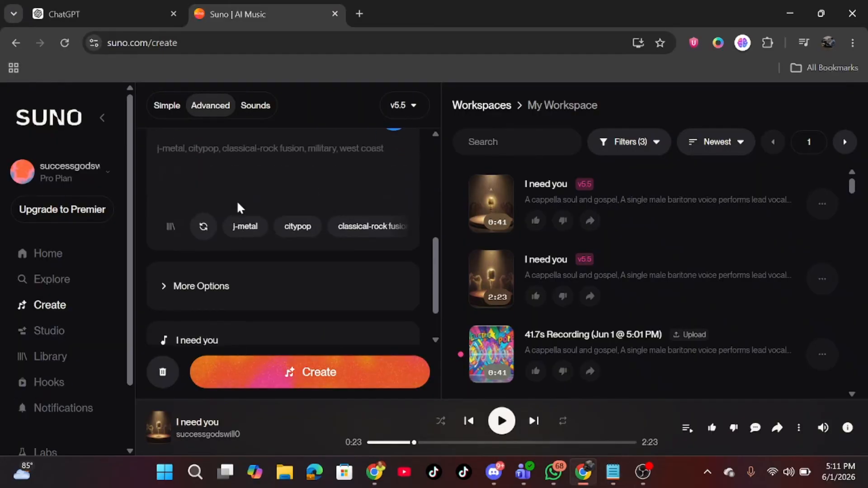
{"action": "key", "text": "ctrl+v"}
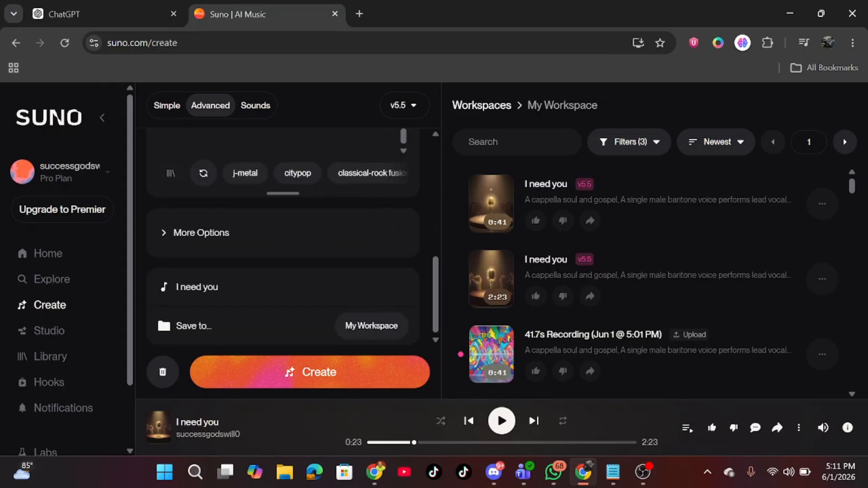
Step: Replace the song title with "We Need Each Other" and create the song
{"action": "key", "text": "BackSpace"}
{"action": "key", "text": "BackSpace"}
{"action": "key", "text": "BackSpace"}
{"action": "key", "text": "BackSpace"}
{"action": "key", "text": "BackSpace"}
{"action": "key", "text": "BackSpace"}
{"action": "key", "text": "BackSpace"}
{"action": "key", "text": "BackSpace"}
{"action": "key", "text": "BackSpace"}
{"action": "key", "text": "BackSpace"}
{"action": "type", "text": "W"}
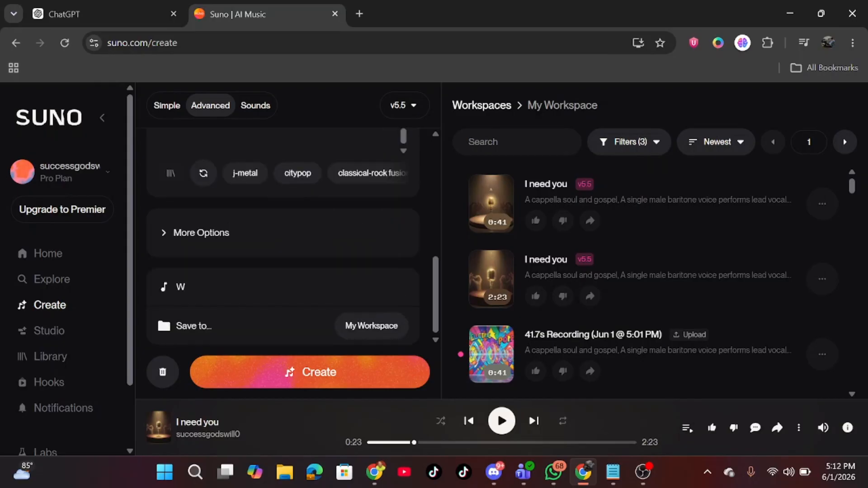
{"action": "type", "text": "e Need Each Other"}
{"action": "scroll", "coordinate": [314, 321], "scroll_direction": "up", "scroll_amount": 4}
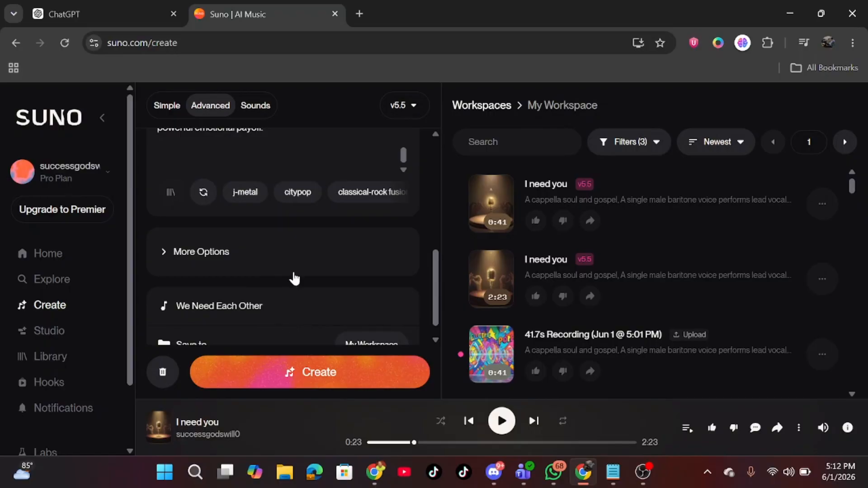
{"action": "scroll", "coordinate": [294, 278], "scroll_direction": "down", "scroll_amount": 2}
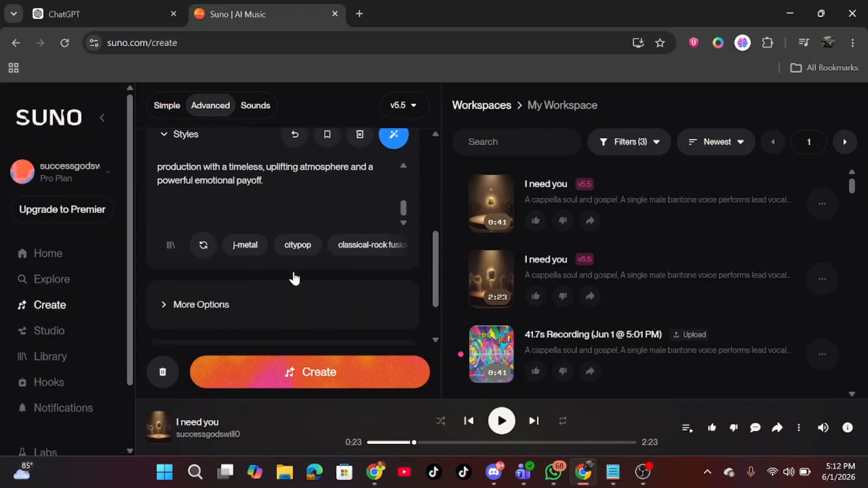
{"action": "left_click", "coordinate": [306, 384]}
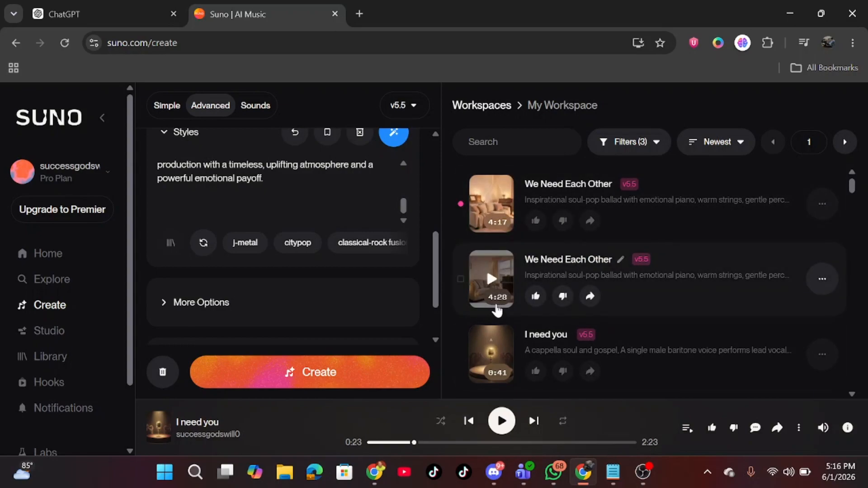
Step: Listen to part of each of the two generated "We Need Each Other" songs, pausing each one
{"action": "left_click", "coordinate": [491, 208]}
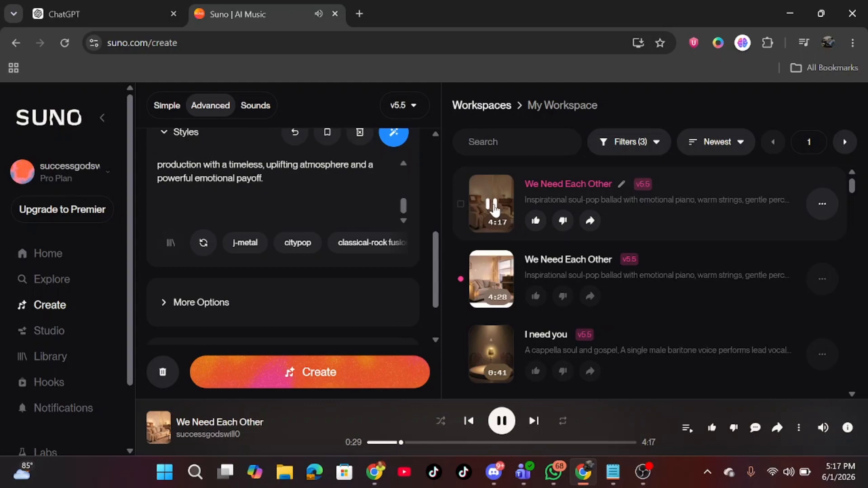
{"action": "left_click", "coordinate": [492, 207]}
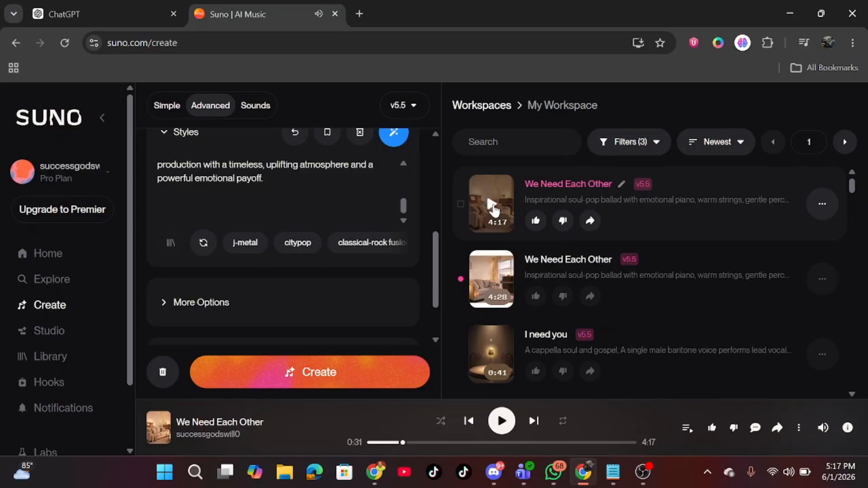
{"action": "left_click", "coordinate": [491, 280]}
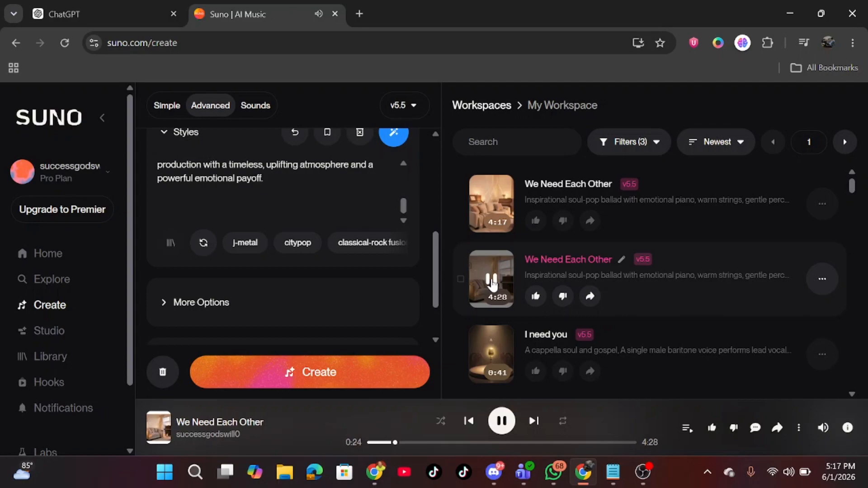
{"action": "left_click", "coordinate": [492, 281]}
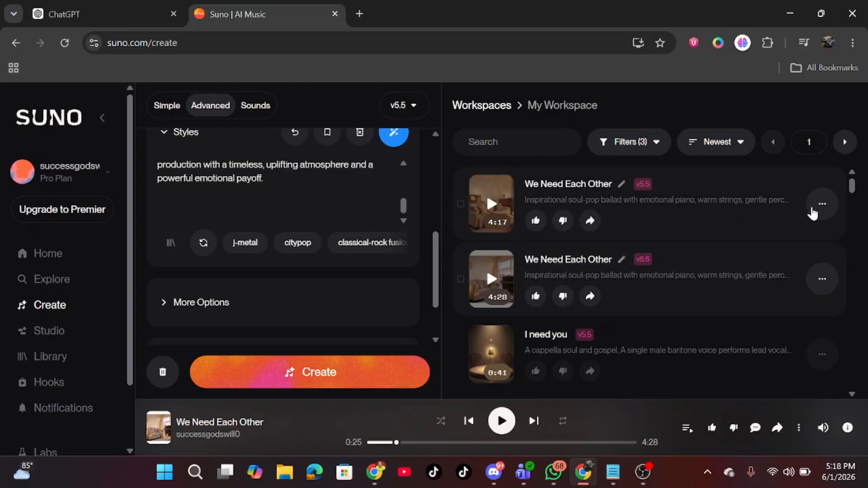
Step: Examine the edit, download, share and manage options offered for the 4:17 version of "We Need Each Other"
{"action": "left_click", "coordinate": [822, 211]}
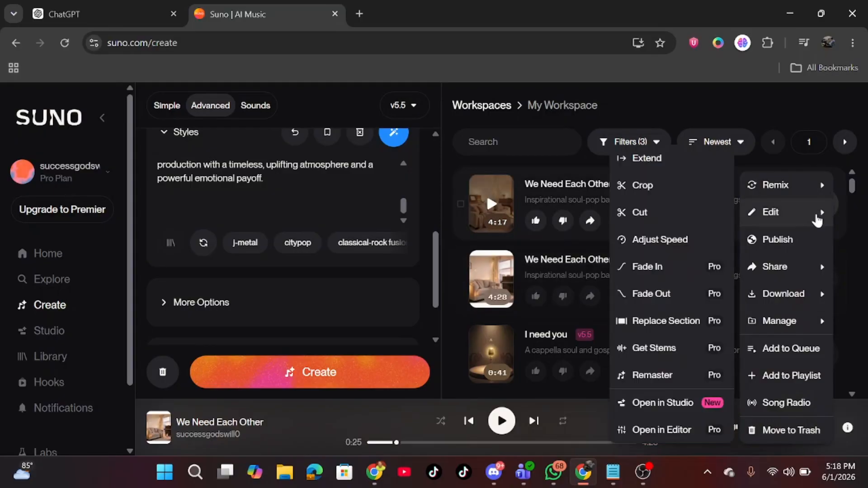
{"action": "mouse_move", "coordinate": [794, 296]}
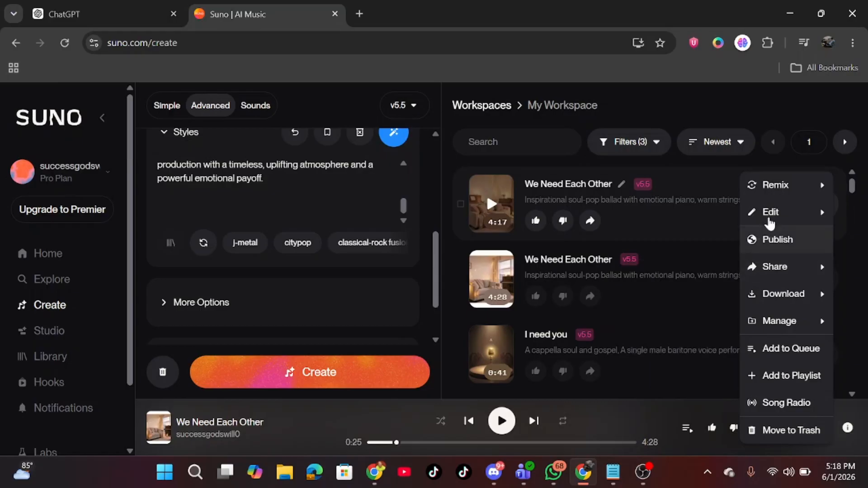
{"action": "mouse_move", "coordinate": [784, 210]}
{"action": "mouse_move", "coordinate": [788, 268]}
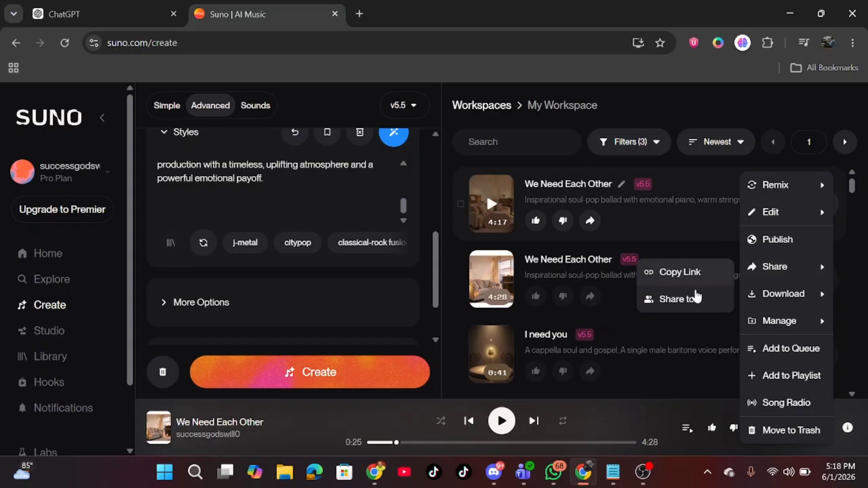
{"action": "mouse_move", "coordinate": [804, 323]}
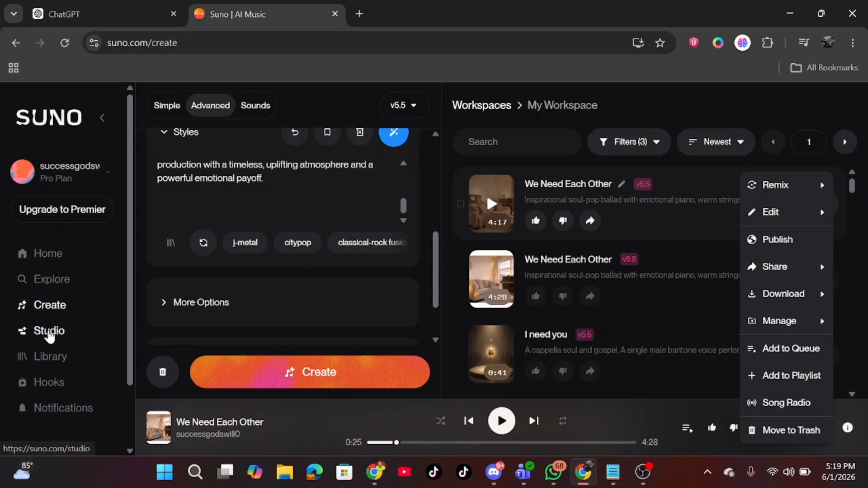
Step: View and dismiss the Studio Premier plan offer, and look through the Library's songs, playlists and workspaces
{"action": "left_click", "coordinate": [49, 333]}
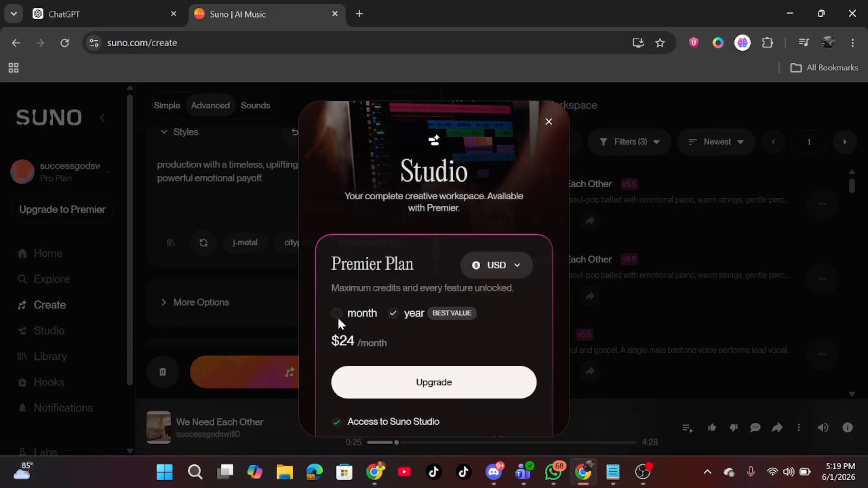
{"action": "left_click", "coordinate": [549, 121]}
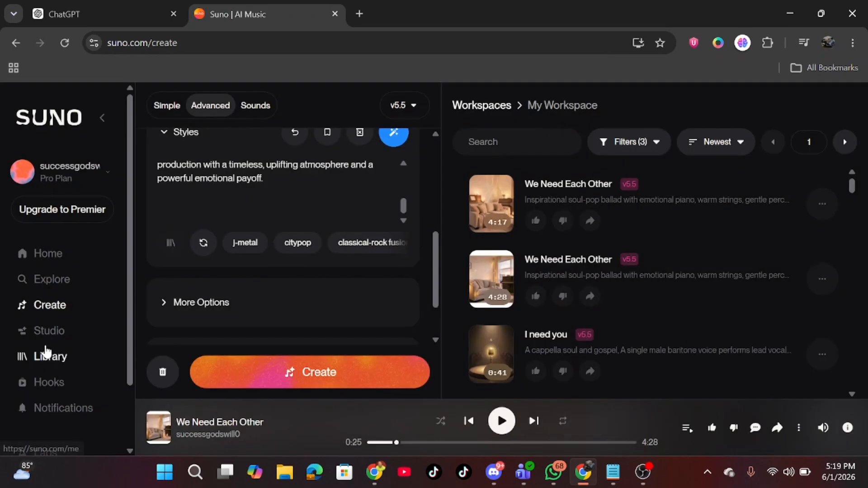
{"action": "left_click", "coordinate": [48, 357]}
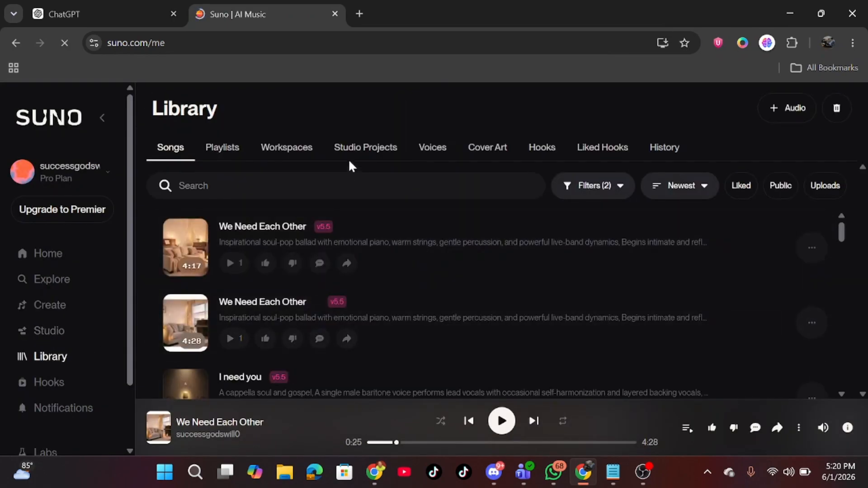
{"action": "scroll", "coordinate": [400, 277], "scroll_direction": "down", "scroll_amount": 10}
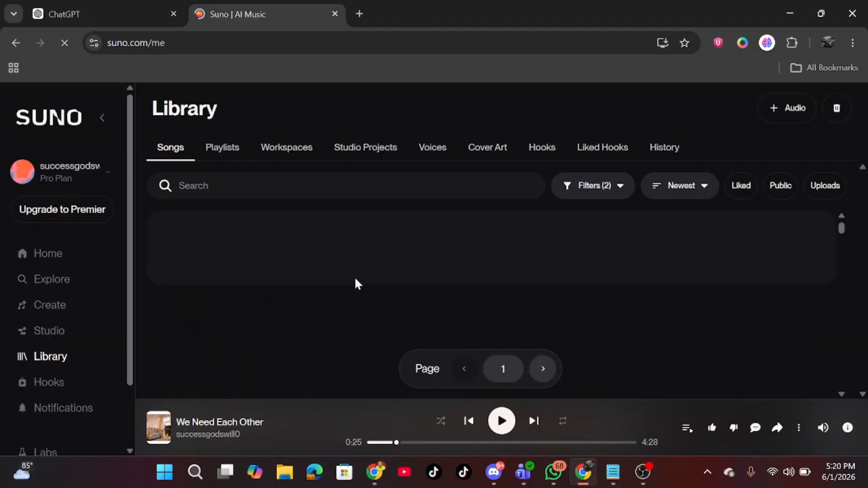
{"action": "left_click", "coordinate": [222, 148]}
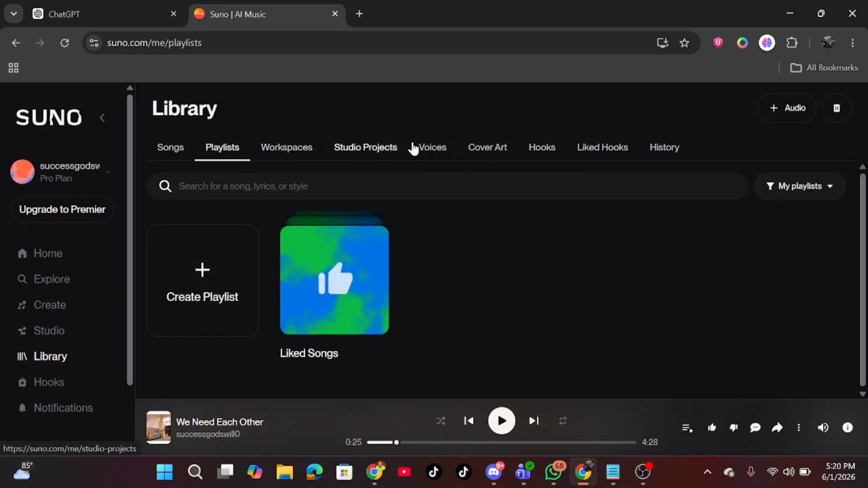
{"action": "left_click", "coordinate": [286, 147]}
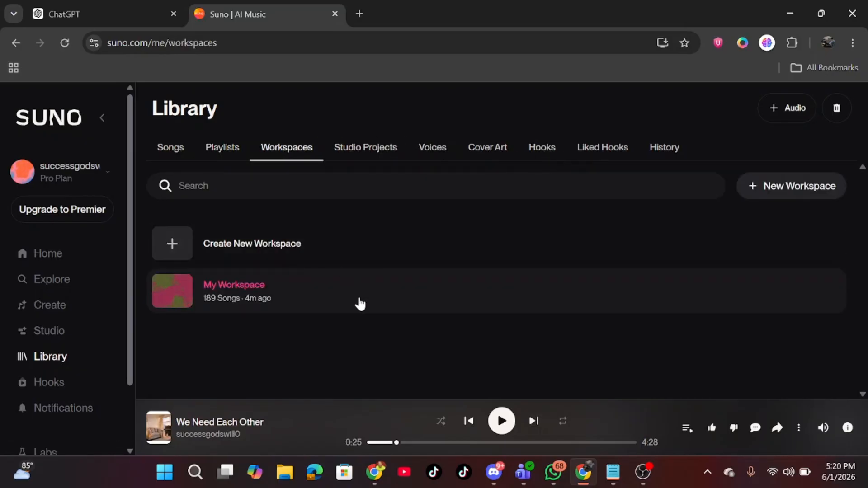
Step: Browse several videos in the Hooks feed with the sound turned on, and return to the song creation page
{"action": "left_click", "coordinate": [47, 382]}
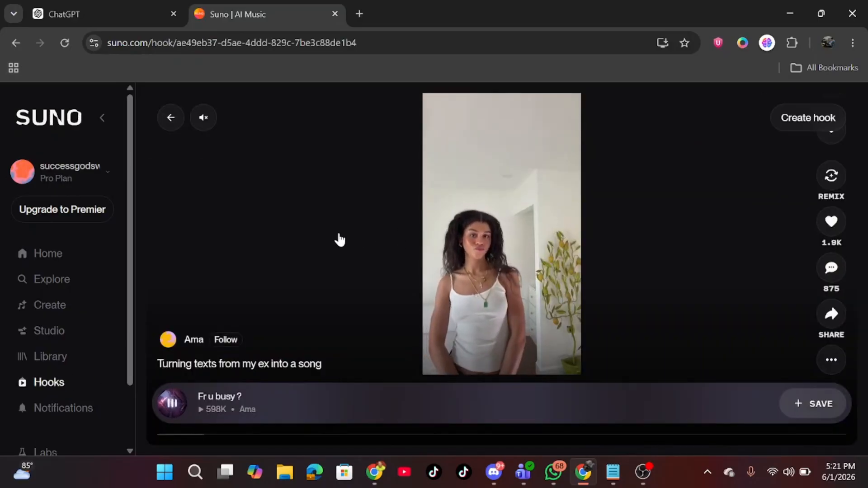
{"action": "left_click", "coordinate": [203, 118]}
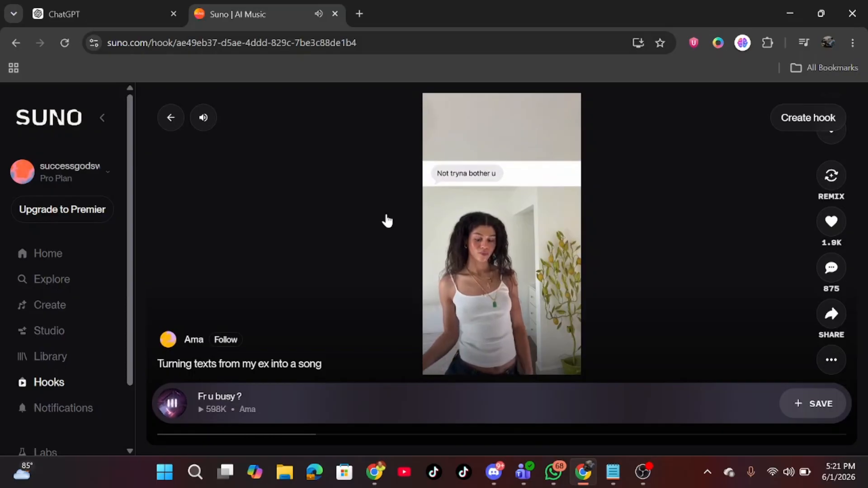
{"action": "scroll", "coordinate": [387, 221], "scroll_direction": "down", "scroll_amount": 2}
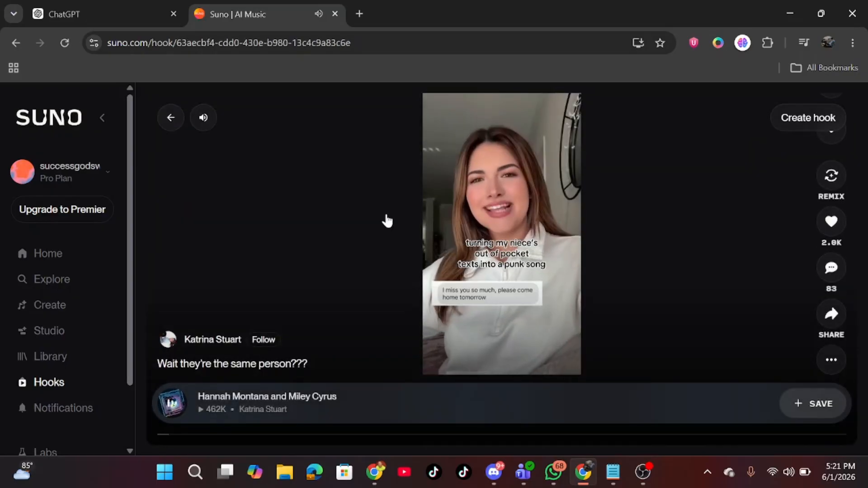
{"action": "scroll", "coordinate": [387, 221], "scroll_direction": "down", "scroll_amount": 2}
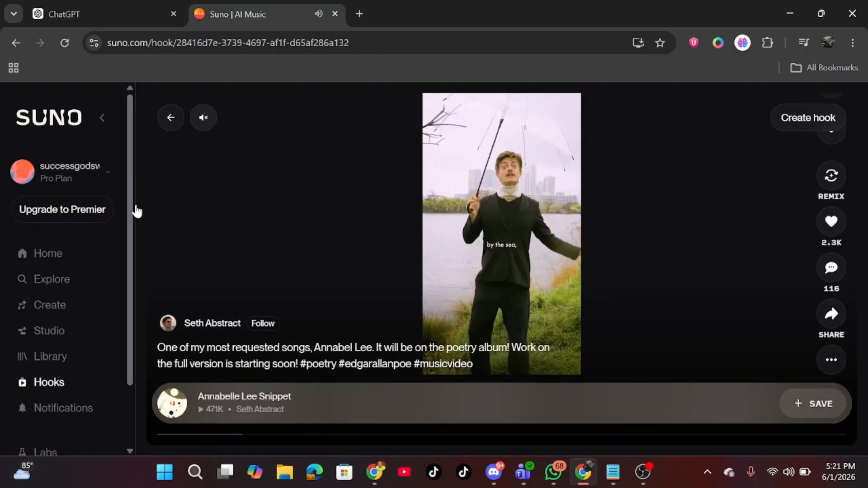
{"action": "left_click", "coordinate": [50, 304]}
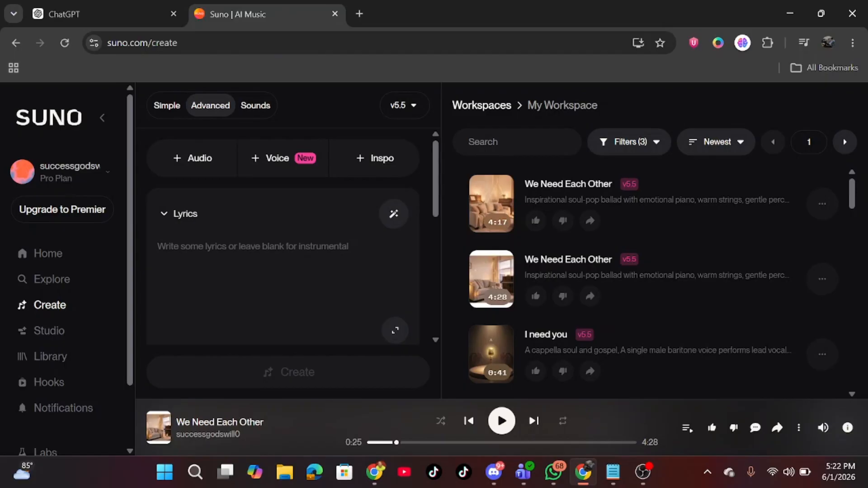